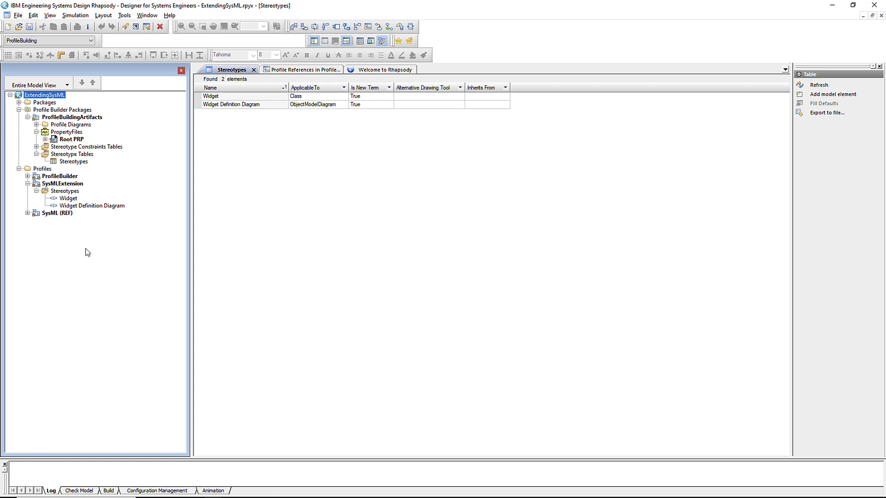
Open the File menu to begin a new project
{"action": "left_click", "coordinate": [19, 16]}
Create a new project with the SysMLExtension project type and expand its Profiles folder
{"action": "left_click", "coordinate": [32, 25]}
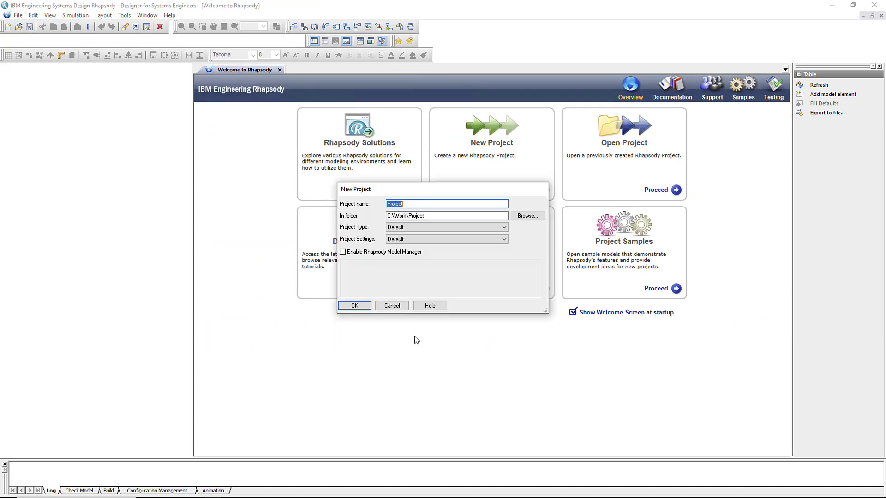
{"action": "left_click", "coordinate": [440, 227]}
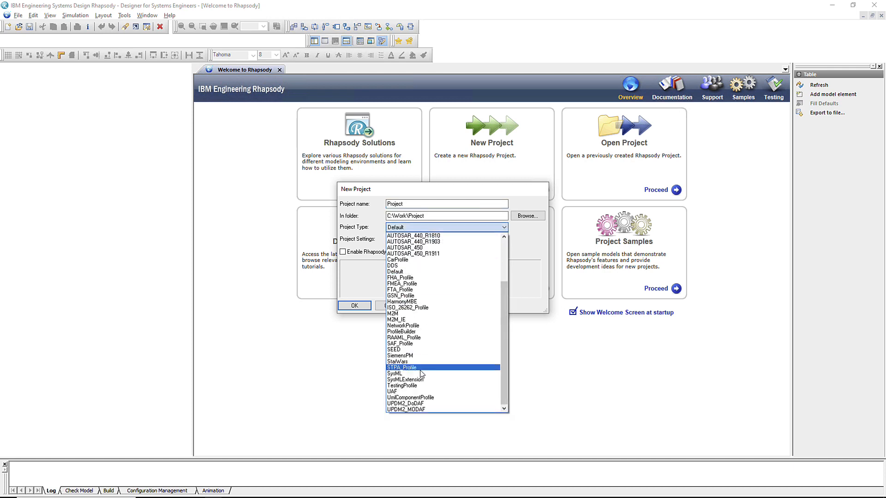
{"action": "left_click", "coordinate": [406, 380]}
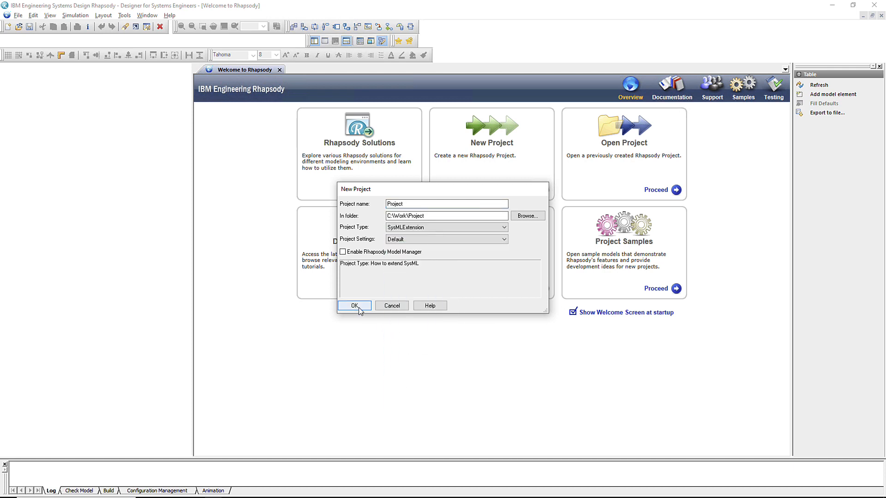
{"action": "left_click", "coordinate": [354, 306]}
{"action": "left_click", "coordinate": [19, 118]}
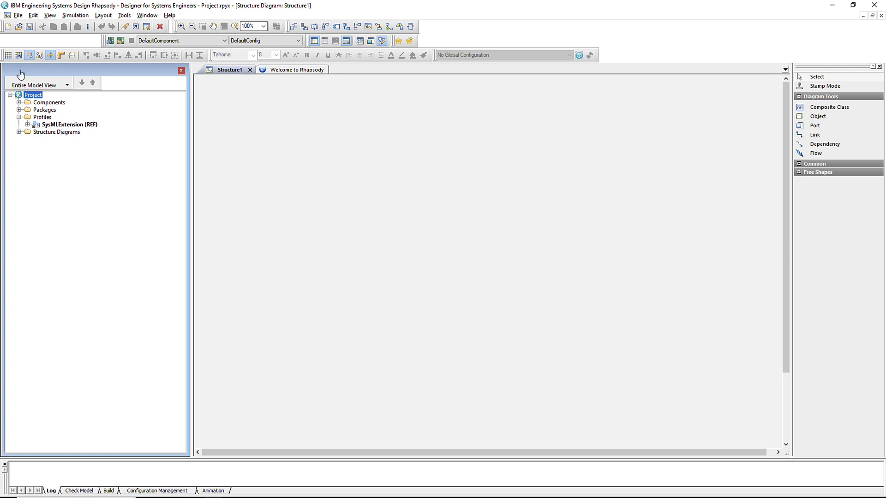
{"action": "left_click", "coordinate": [18, 15]}
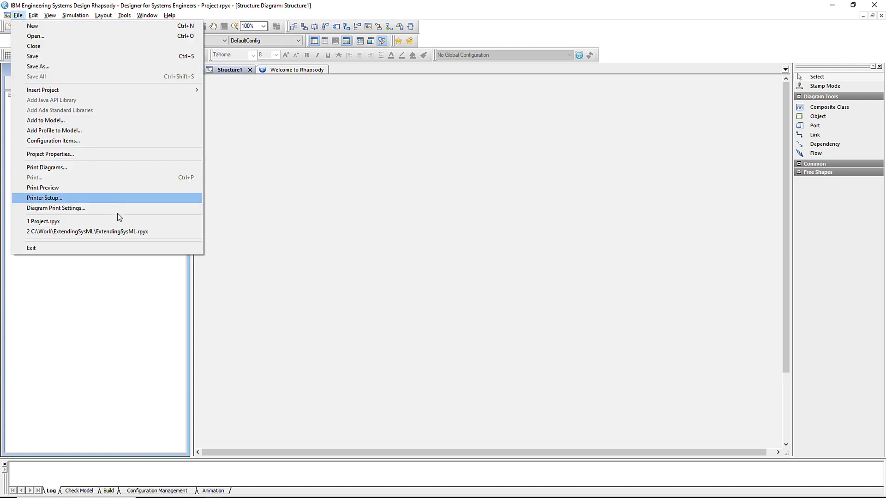
Reopen ExtendingSysML and show its Profile Builder features with the property name column widened
{"action": "left_click", "coordinate": [116, 234]}
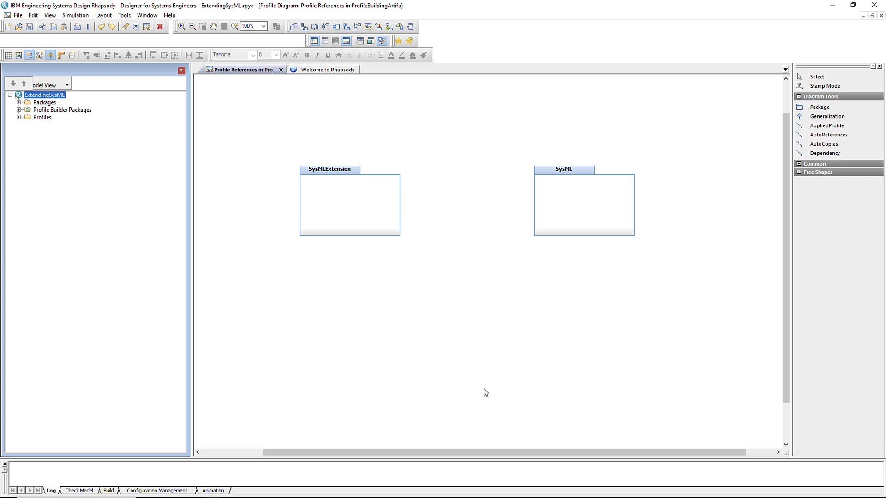
{"action": "right_click", "coordinate": [48, 95]}
{"action": "left_click", "coordinate": [56, 100]}
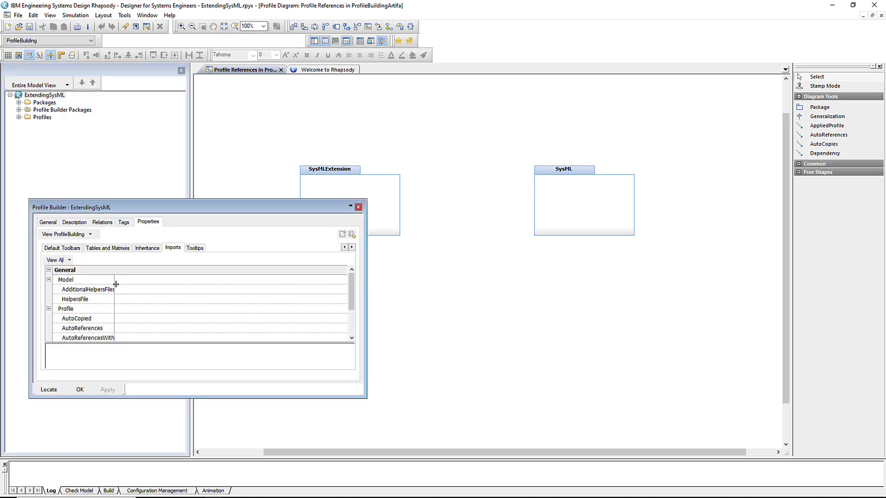
{"action": "left_click_drag", "start_coordinate": [115, 281], "coordinate": [148, 282]}
Draw an AutoReferences link from SysMLExtension to SysML and save the project
{"action": "left_click", "coordinate": [358, 207]}
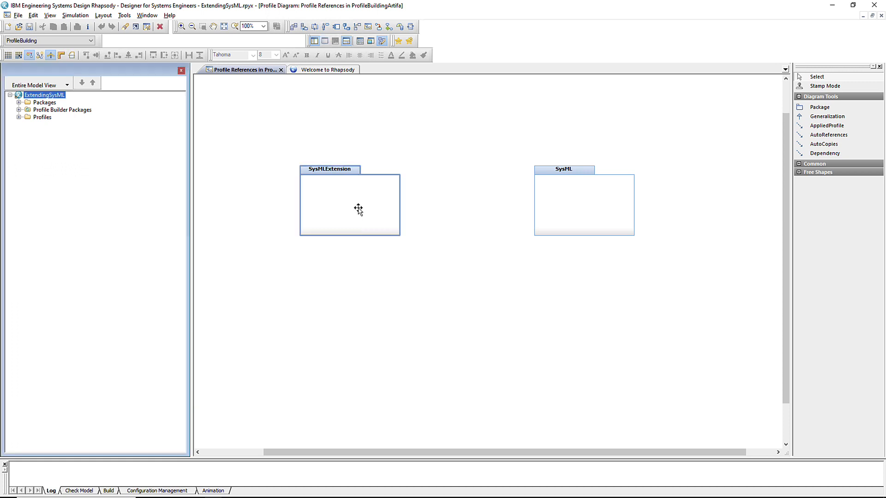
{"action": "left_click", "coordinate": [851, 138]}
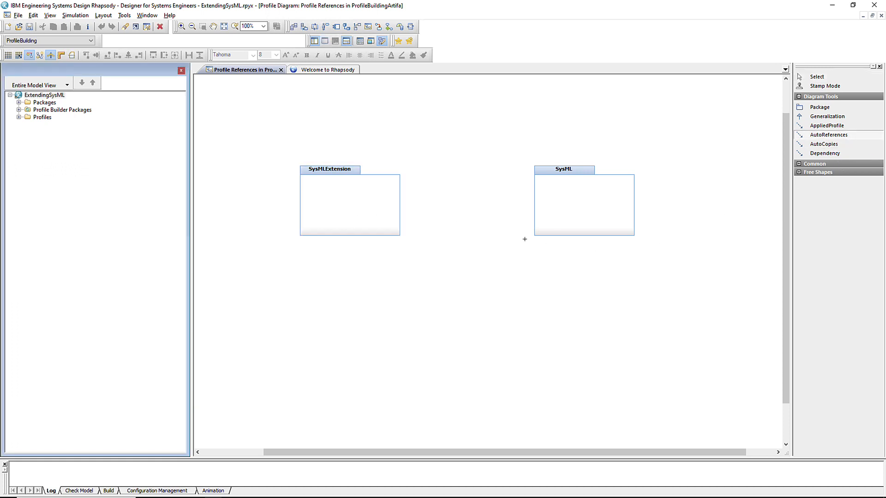
{"action": "left_click", "coordinate": [393, 200]}
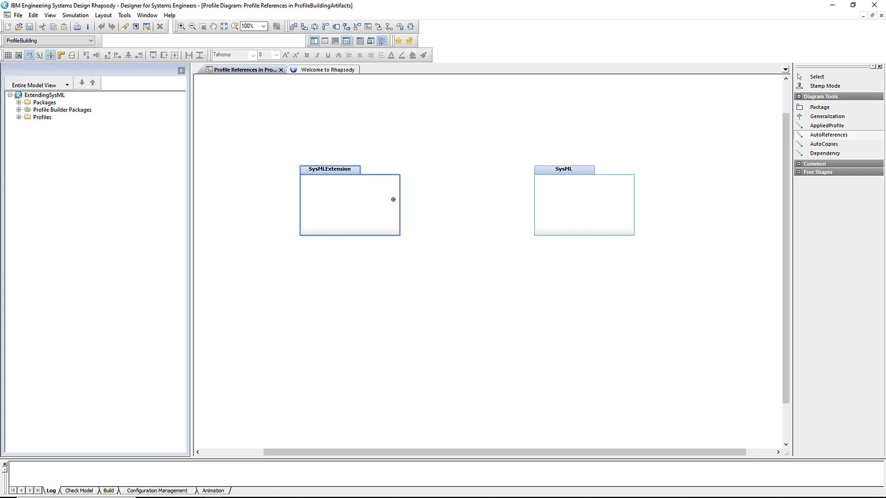
{"action": "left_click", "coordinate": [541, 200]}
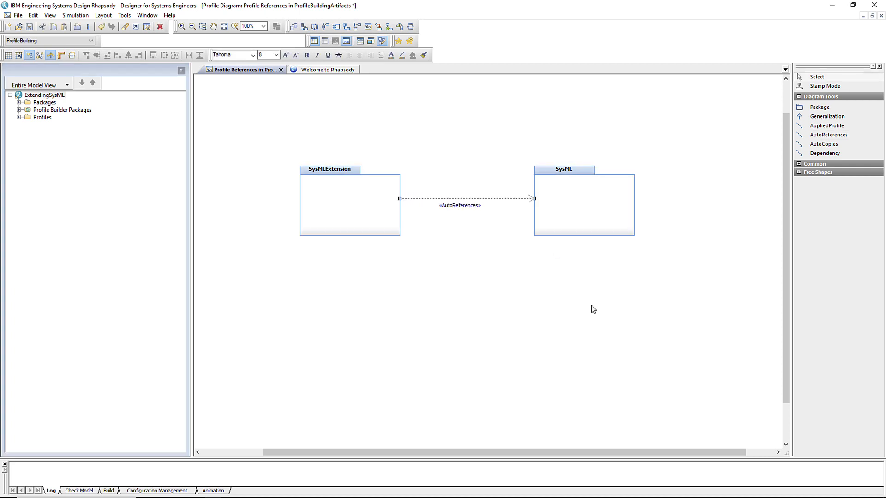
{"action": "left_click", "coordinate": [31, 28]}
Open the generated Root PRP property file, SysMLExtension.prp, in a text editor
{"action": "left_click", "coordinate": [19, 110]}
{"action": "left_click", "coordinate": [27, 118]}
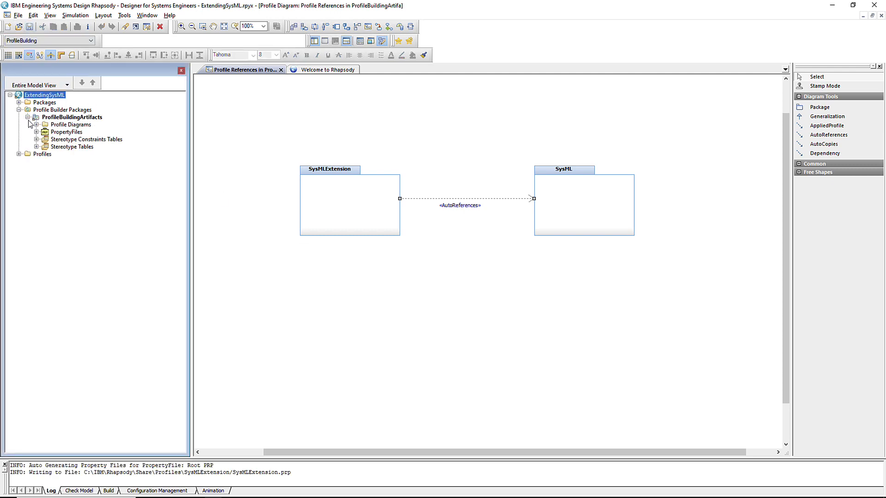
{"action": "left_click", "coordinate": [36, 132]}
{"action": "right_click", "coordinate": [56, 139]}
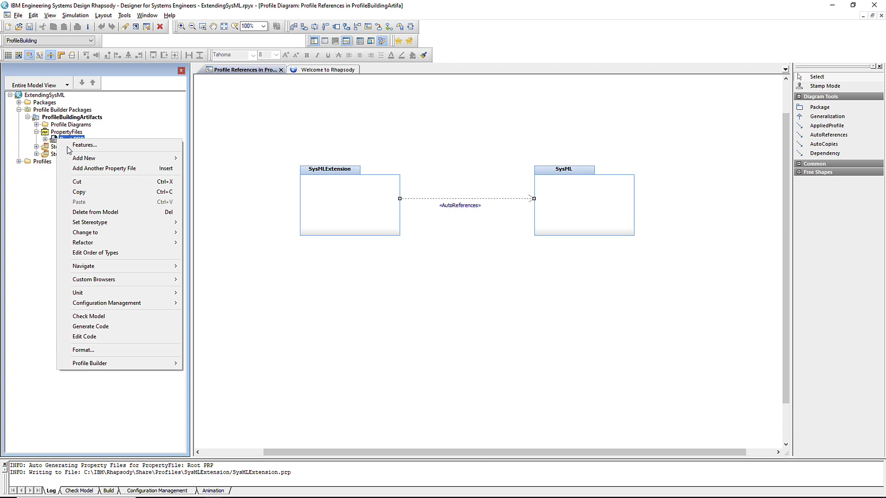
{"action": "mouse_move", "coordinate": [138, 364]}
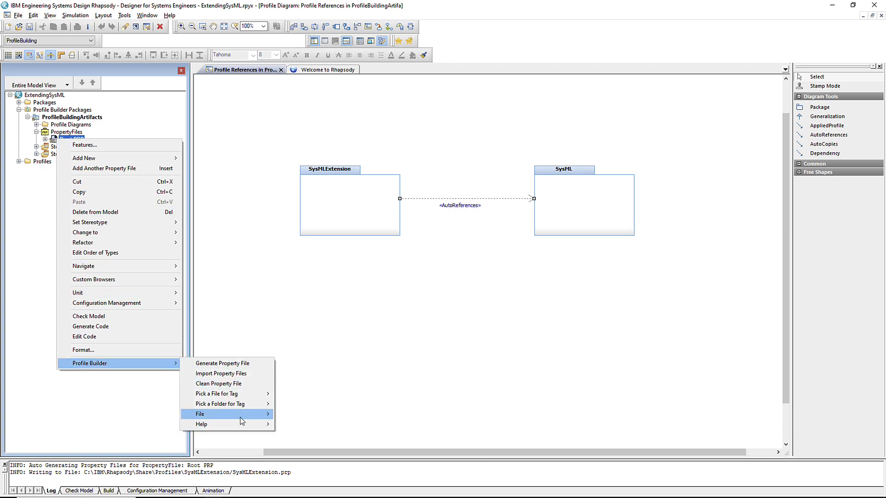
{"action": "left_click", "coordinate": [300, 414]}
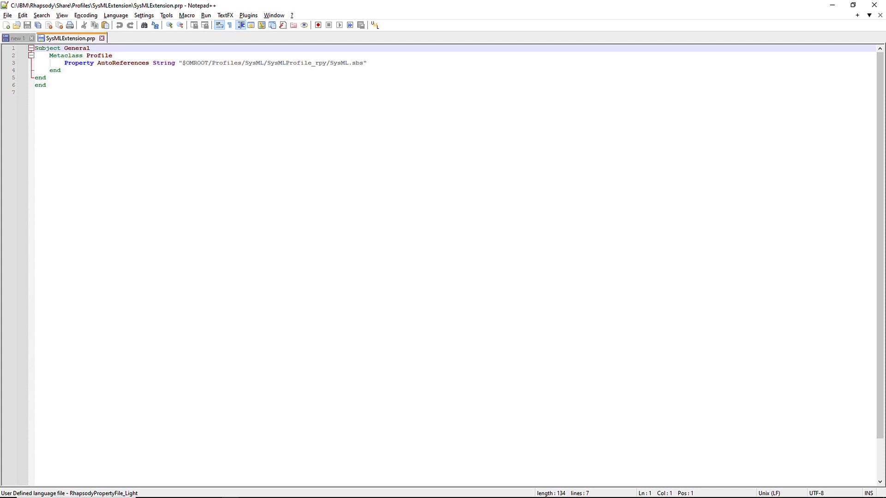
Return from Notepad++ to Rhapsody and open the File menu
{"action": "key", "text": "alt+Tab"}
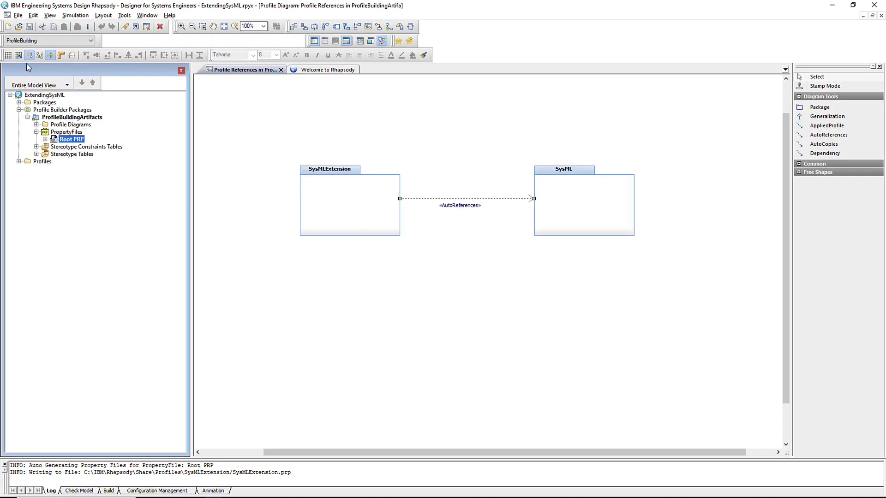
{"action": "left_click", "coordinate": [18, 15]}
Recreate Project with the SysMLExtension type, replacing Project.rpyx, and expand its Profiles folder
{"action": "left_click", "coordinate": [36, 26]}
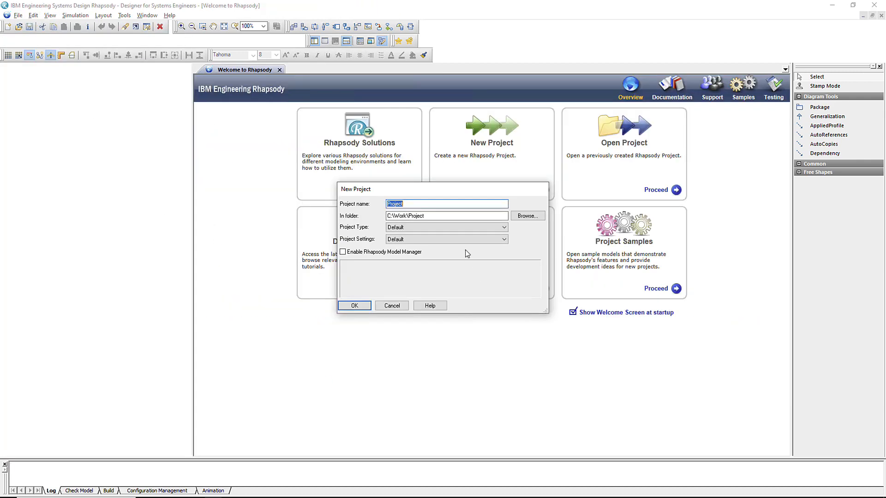
{"action": "left_click", "coordinate": [443, 227]}
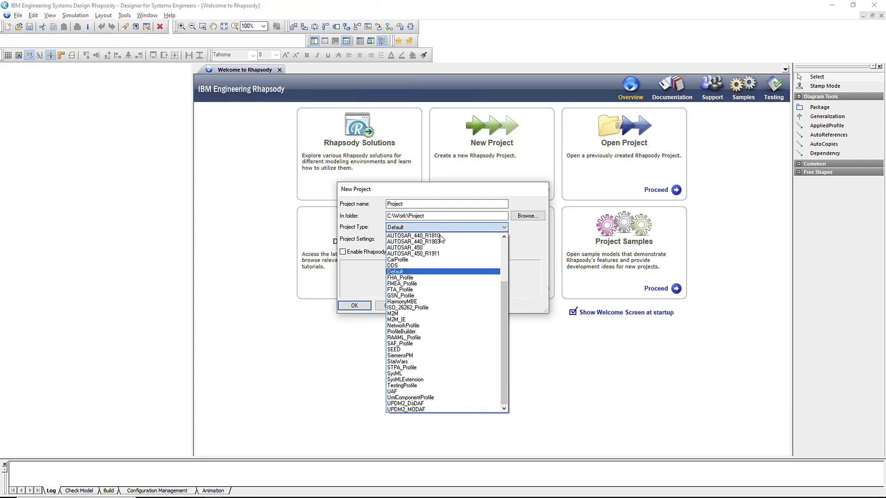
{"action": "left_click", "coordinate": [407, 379]}
{"action": "left_click", "coordinate": [351, 307]}
{"action": "left_click", "coordinate": [456, 273]}
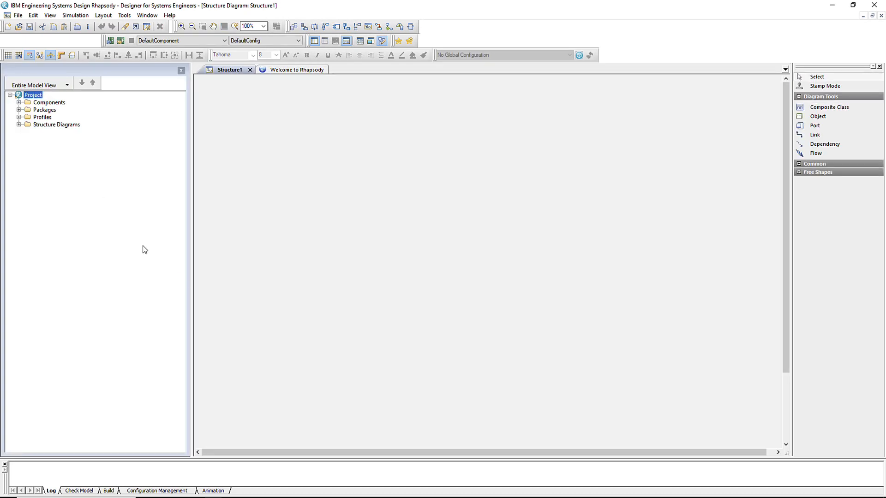
{"action": "left_click", "coordinate": [19, 117]}
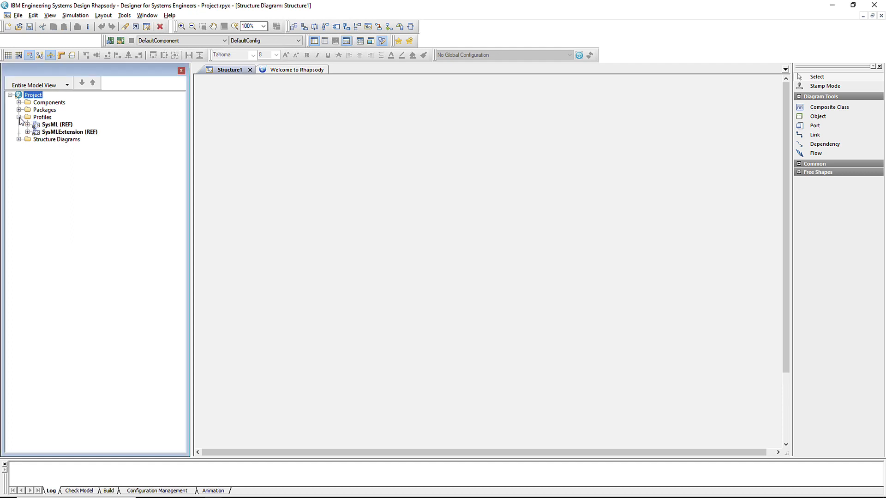
Review the project's Add New options, then reopen ExtendingSysML from the recent files
{"action": "right_click", "coordinate": [29, 95]}
{"action": "mouse_move", "coordinate": [59, 114]}
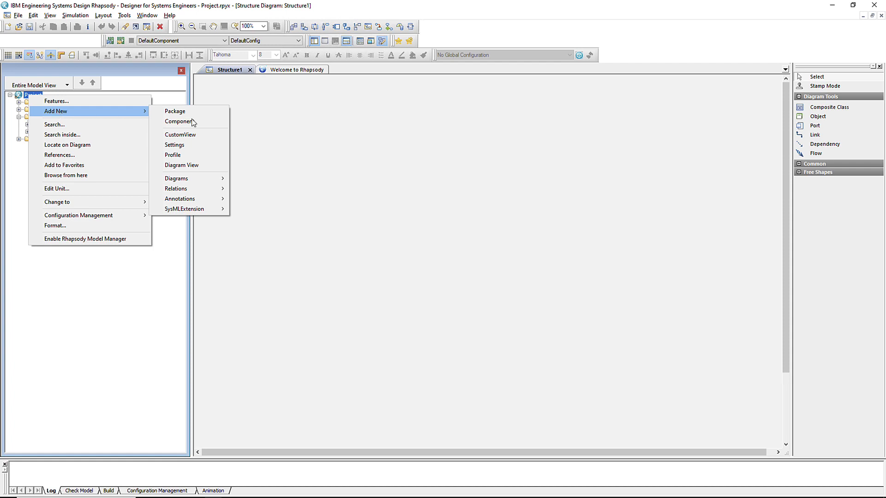
{"action": "mouse_move", "coordinate": [211, 210]}
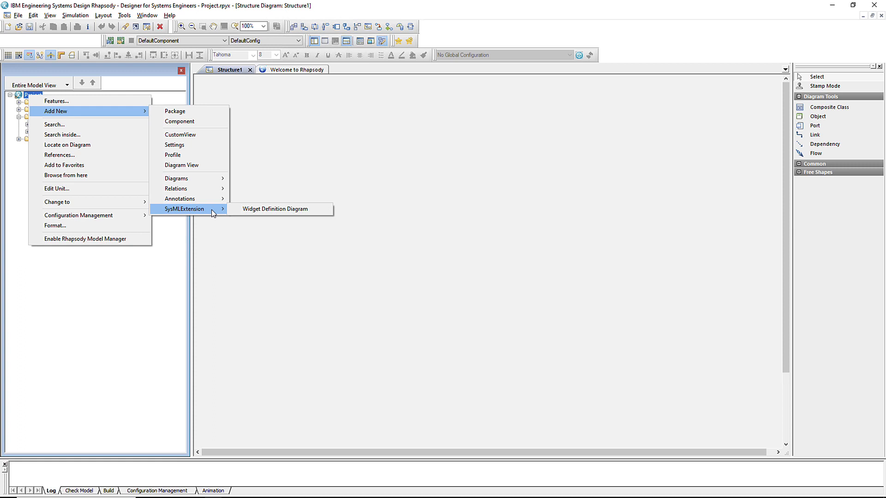
{"action": "left_click", "coordinate": [19, 16]}
{"action": "left_click", "coordinate": [123, 232]}
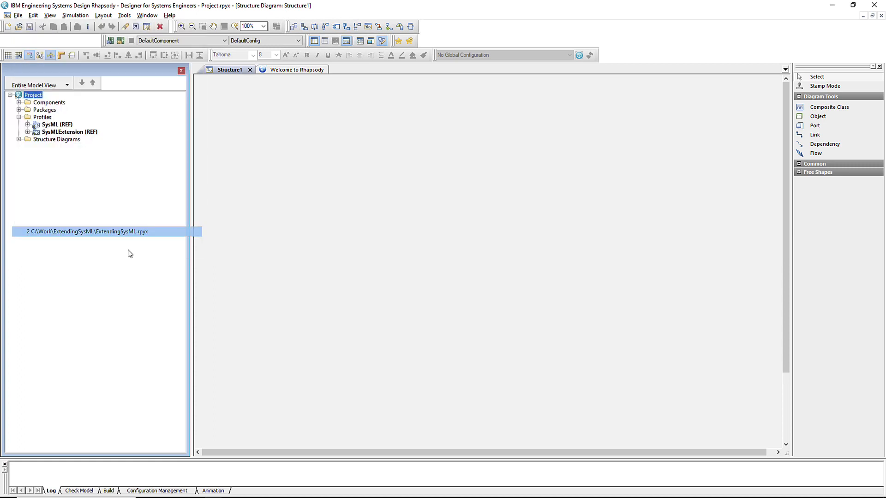
Inspect the SysMLExtension and SysML profile features, then close the profile dialog with OK
{"action": "left_click", "coordinate": [19, 117]}
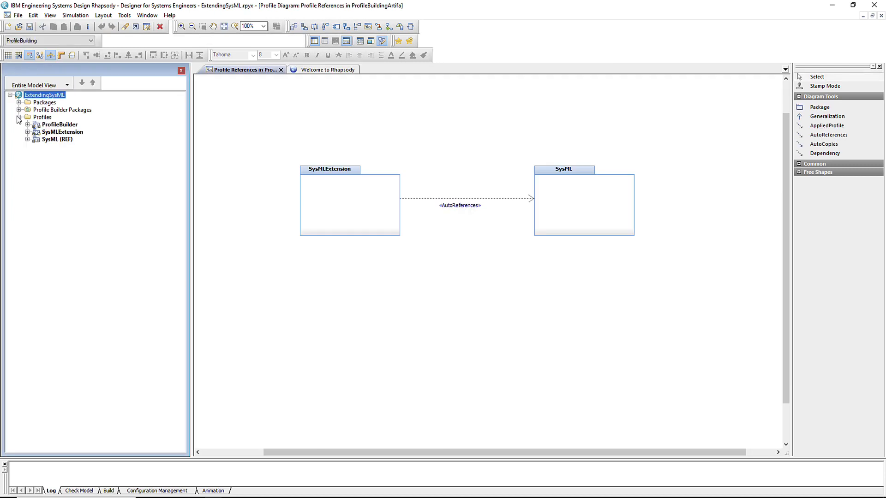
{"action": "right_click", "coordinate": [65, 129]}
{"action": "left_click", "coordinate": [79, 134]}
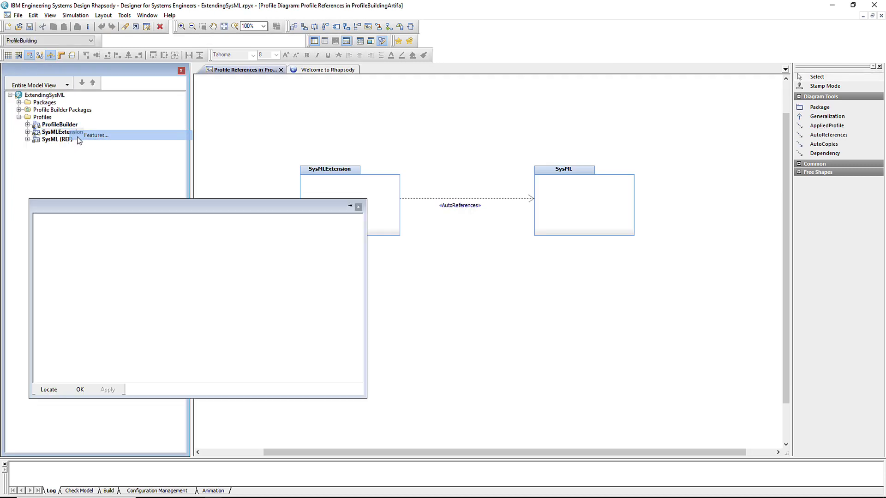
{"action": "left_click", "coordinate": [48, 223]}
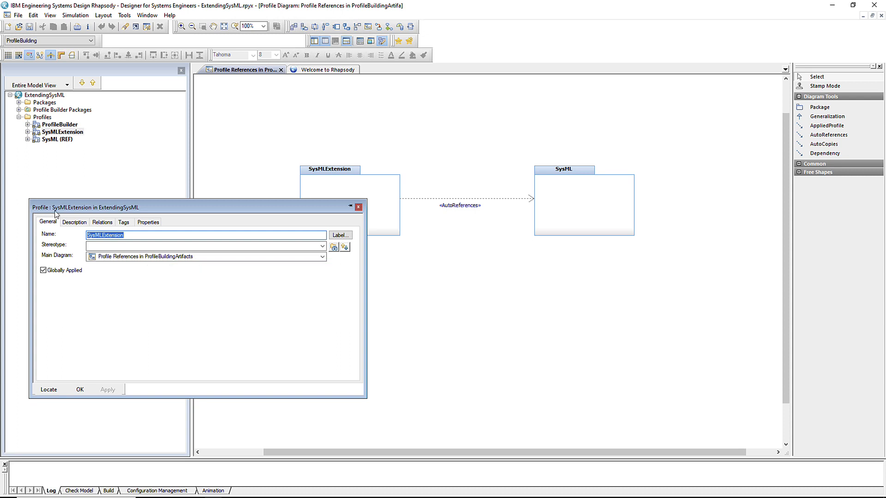
{"action": "left_click", "coordinate": [61, 141]}
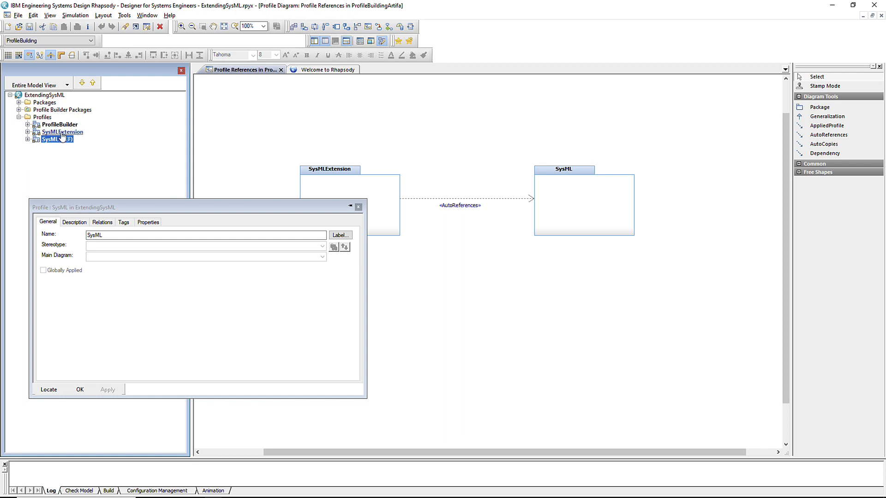
{"action": "left_click", "coordinate": [63, 132]}
{"action": "double_click", "coordinate": [115, 236]}
{"action": "key", "text": "ctrl+c"}
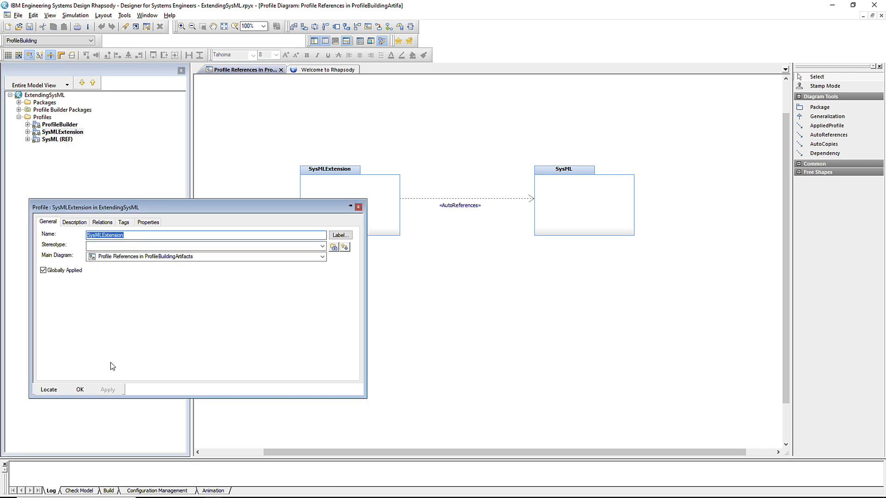
{"action": "left_click", "coordinate": [80, 389]}
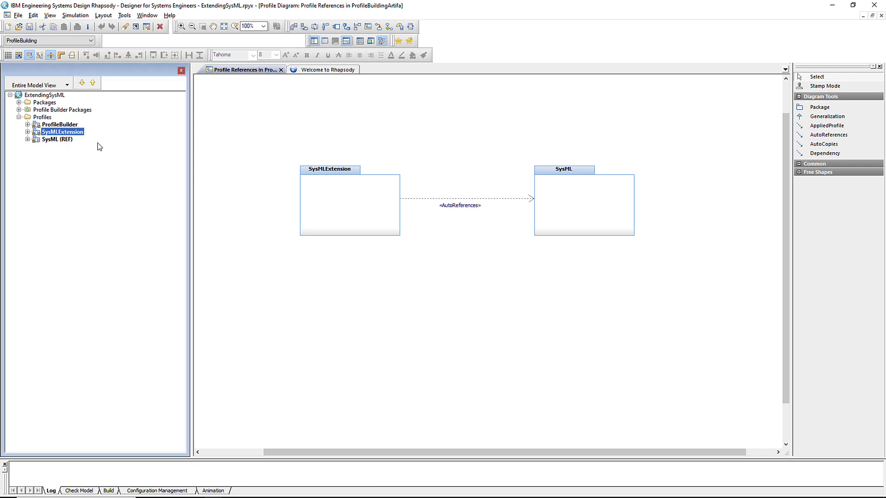
Open the Stereotypes table under ProfileBuildingArtifacts > Stereotype Tables
{"action": "left_click", "coordinate": [19, 110]}
{"action": "left_click", "coordinate": [28, 118]}
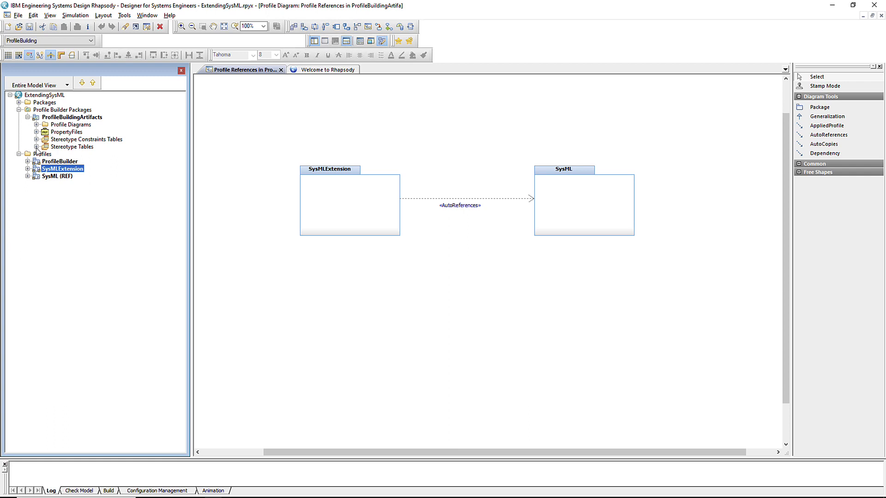
{"action": "left_click", "coordinate": [36, 147]}
{"action": "double_click", "coordinate": [65, 155]}
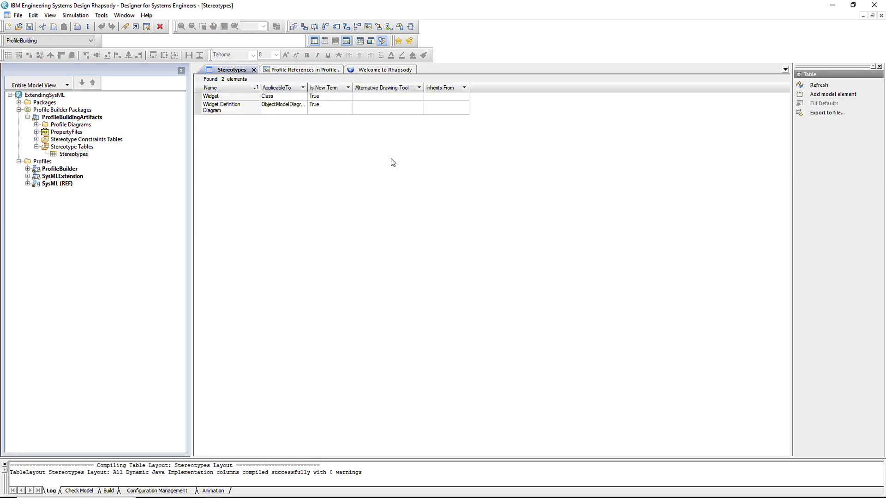
Add a new stereotype row to the table and name it SysMLExtension
{"action": "left_click", "coordinate": [830, 95]}
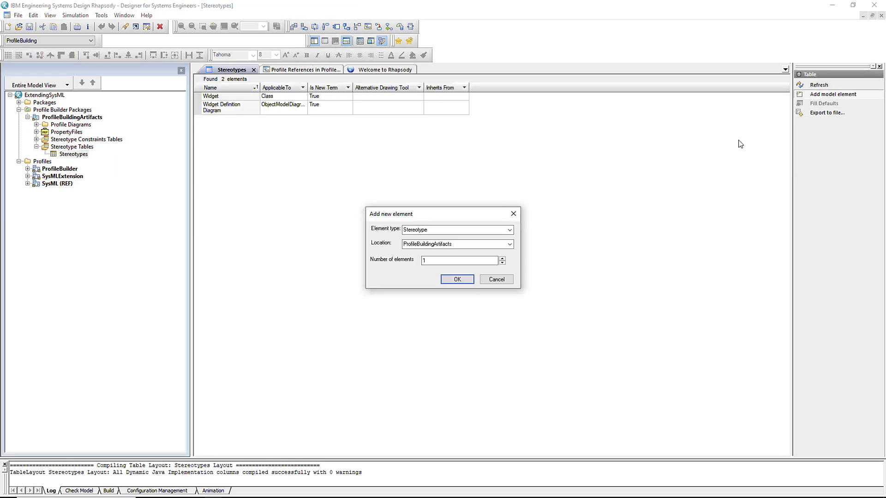
{"action": "left_click", "coordinate": [456, 280]}
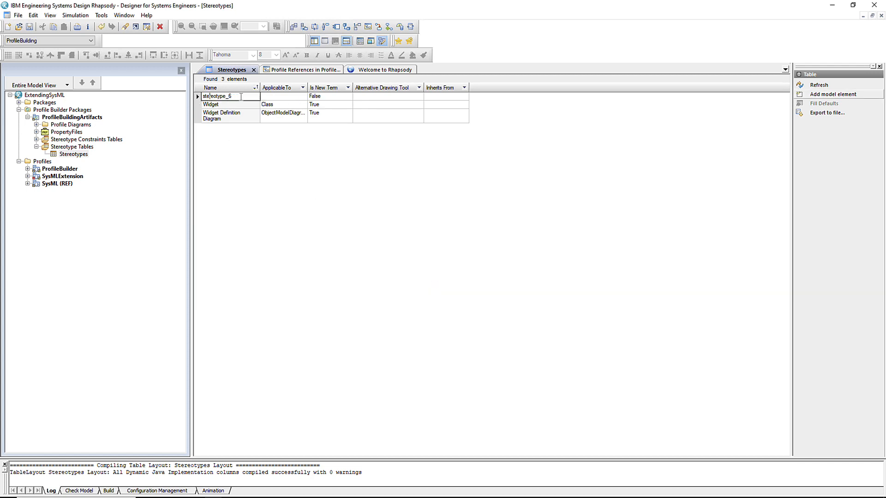
{"action": "left_click_drag", "start_coordinate": [239, 97], "coordinate": [189, 102]}
{"action": "key", "text": "ctrl+v"}
Make SysMLExtension applicable to Project and set Is New Term to True
{"action": "left_click", "coordinate": [300, 96]}
{"action": "left_click", "coordinate": [304, 97]}
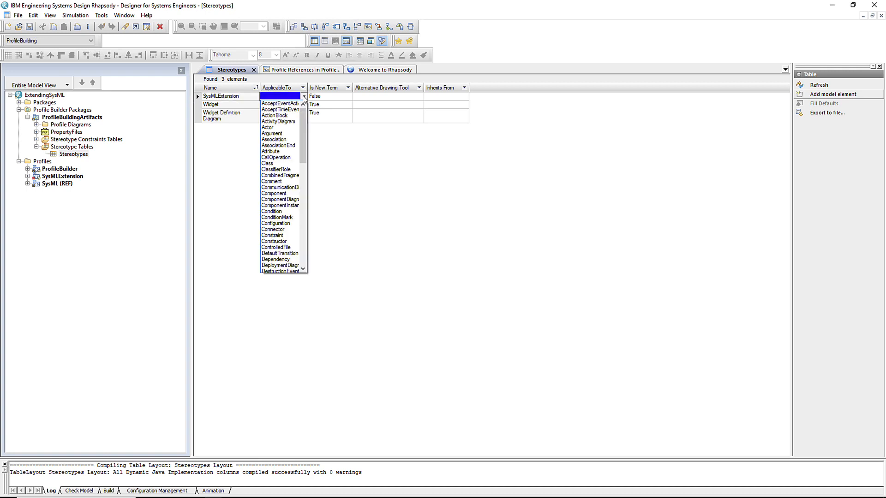
{"action": "key", "text": "p"}
{"action": "left_click", "coordinate": [304, 254]}
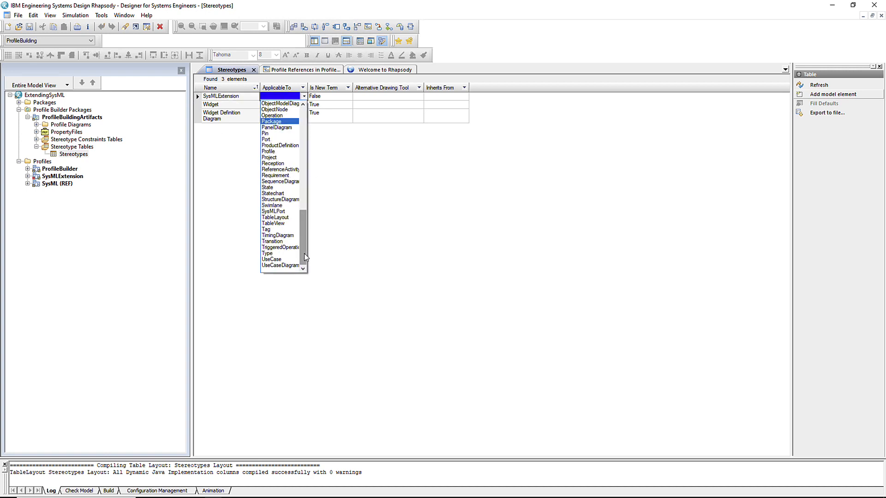
{"action": "left_click", "coordinate": [269, 157]}
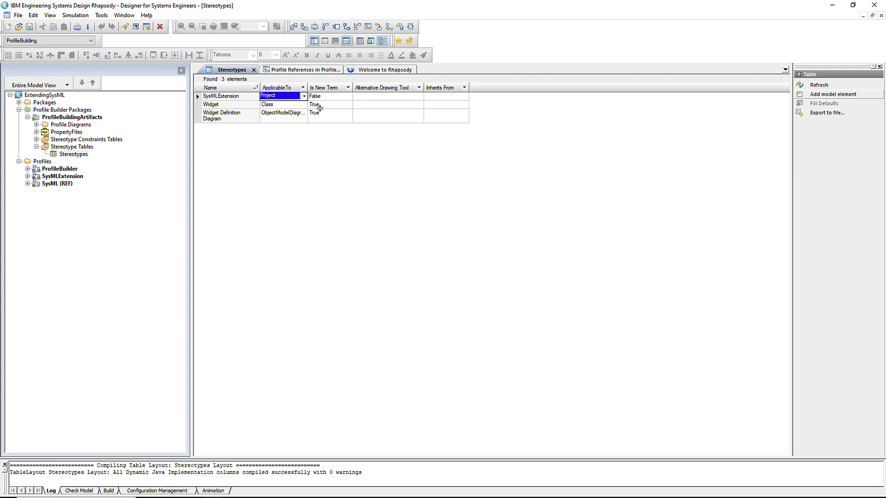
{"action": "left_click", "coordinate": [349, 98]}
{"action": "left_click", "coordinate": [350, 96]}
{"action": "left_click", "coordinate": [327, 104]}
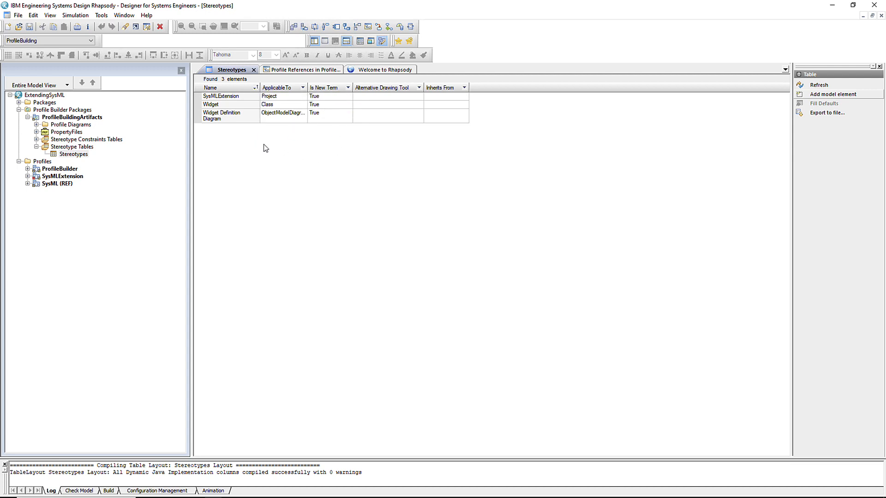
{"action": "left_click", "coordinate": [216, 98]}
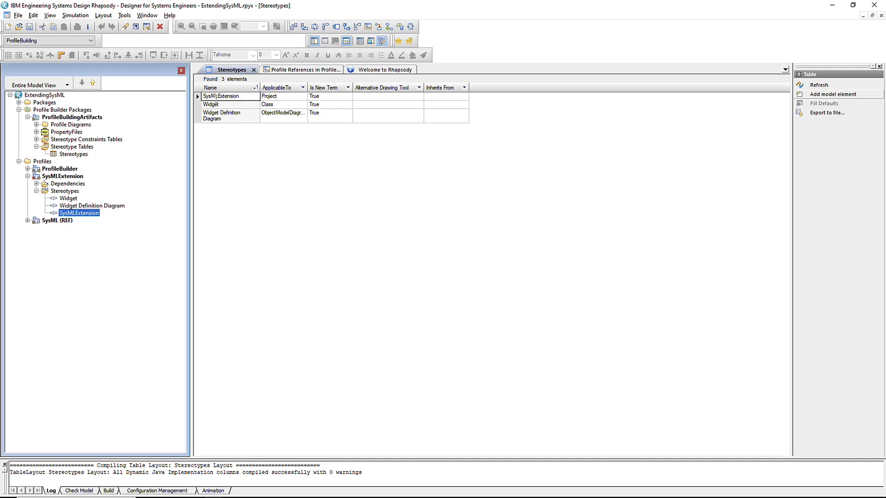
Place the SysMLExtension stereotype on Profile References, link it to SysML via AppliedProfile, and save
{"action": "left_click", "coordinate": [270, 73]}
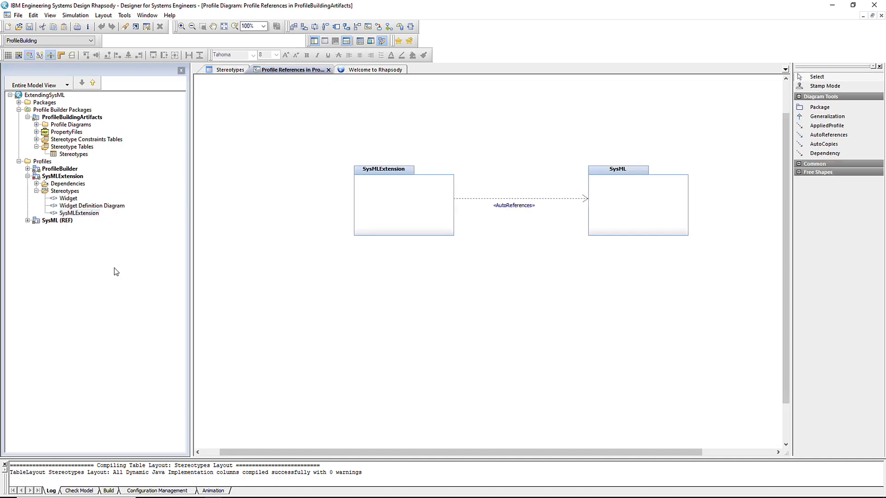
{"action": "left_click_drag", "start_coordinate": [76, 214], "coordinate": [486, 311]}
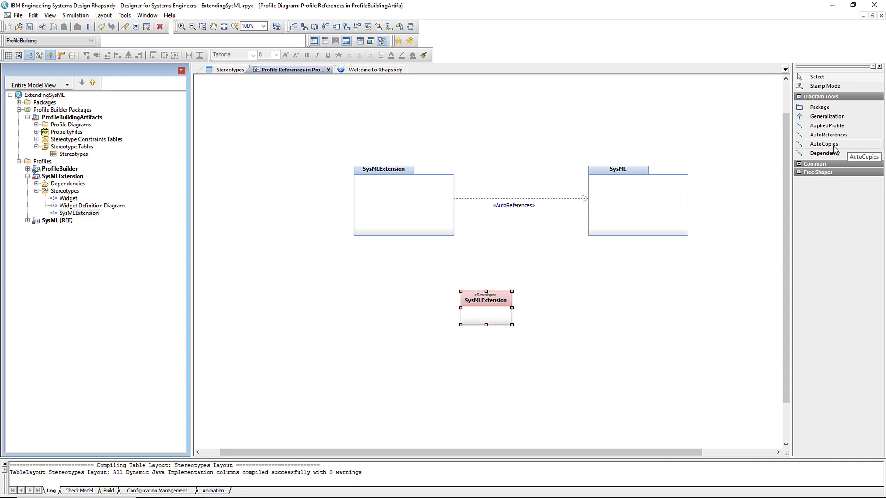
{"action": "left_click", "coordinate": [500, 298]}
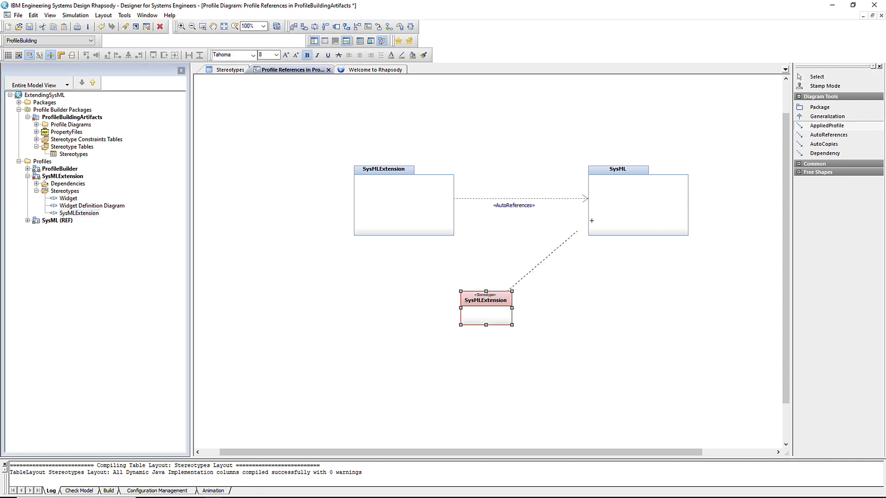
{"action": "left_click", "coordinate": [601, 214]}
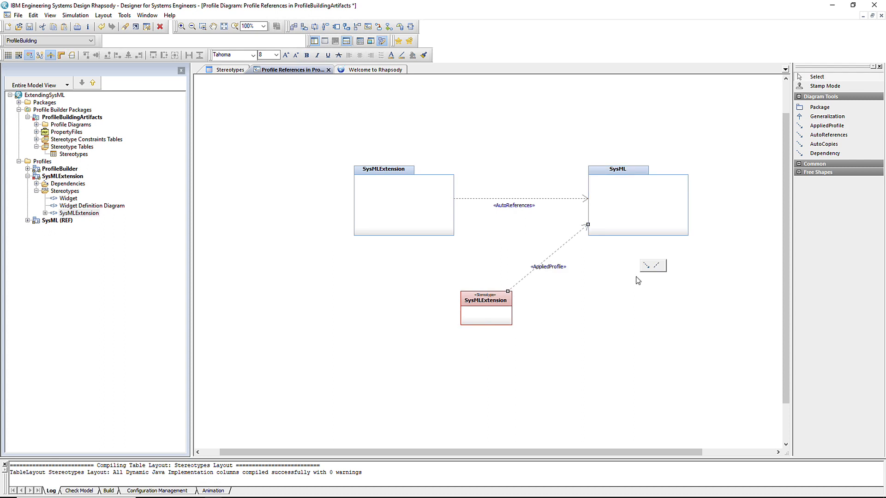
{"action": "left_click", "coordinate": [29, 26]}
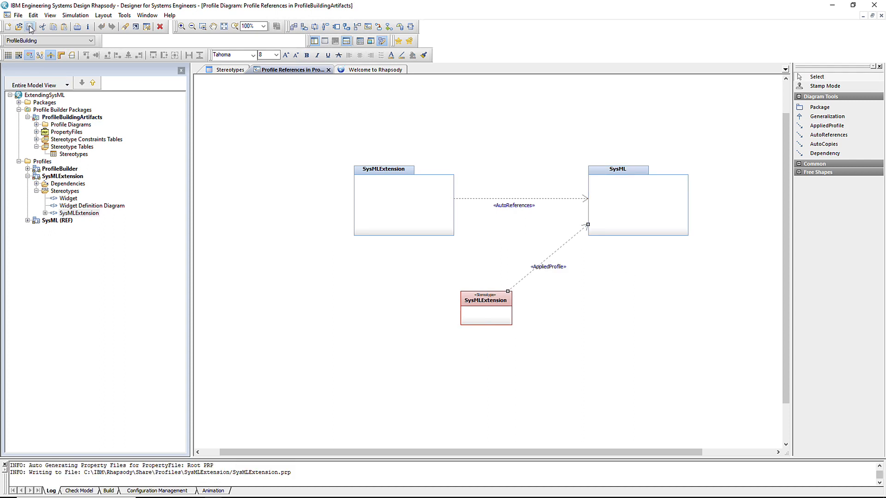
Insert a new project named Sample of type SysMLExtension, agreeing to create its folder
{"action": "left_click", "coordinate": [19, 16]}
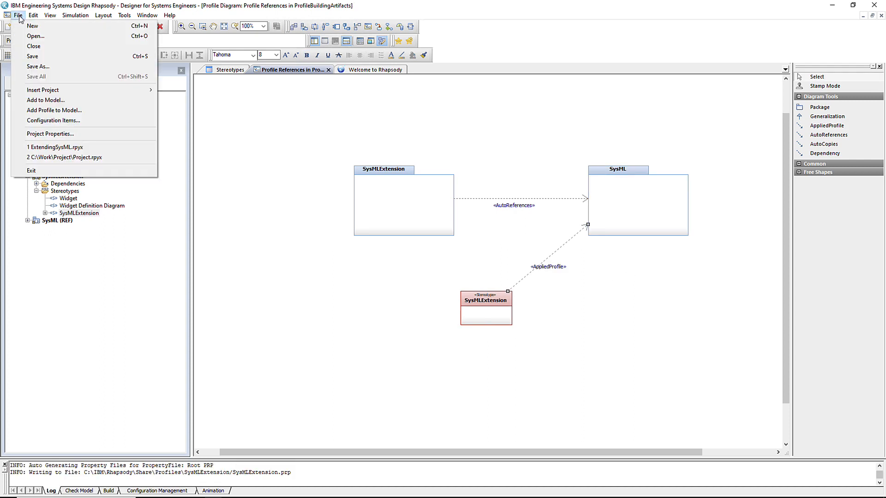
{"action": "mouse_move", "coordinate": [46, 91]}
{"action": "left_click", "coordinate": [174, 90]}
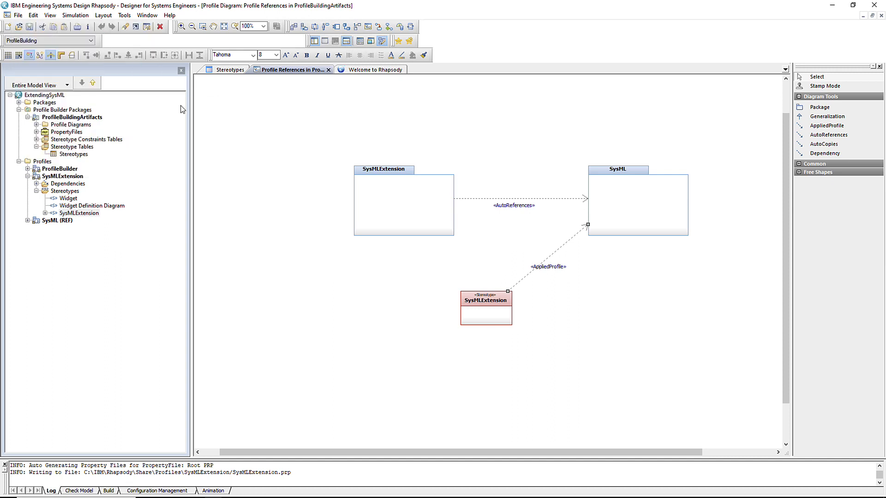
{"action": "type", "text": "Sample"}
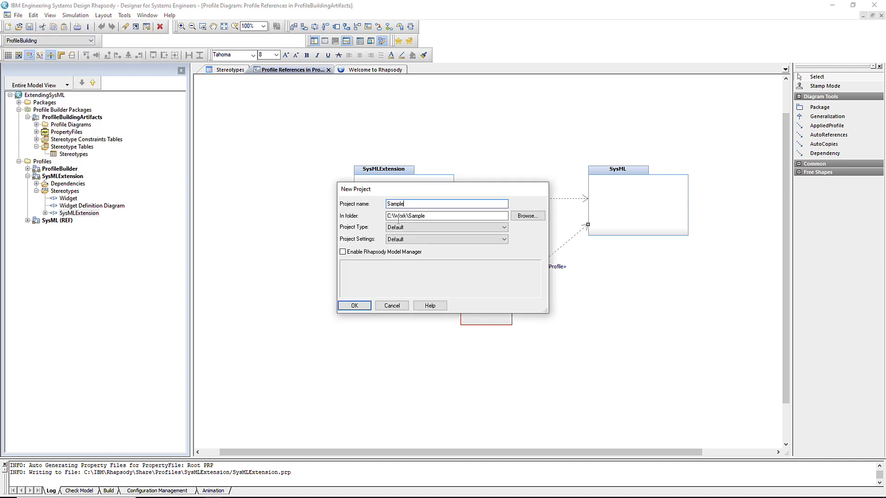
{"action": "left_click", "coordinate": [504, 227]}
{"action": "left_click", "coordinate": [420, 387]}
{"action": "left_click", "coordinate": [354, 306]}
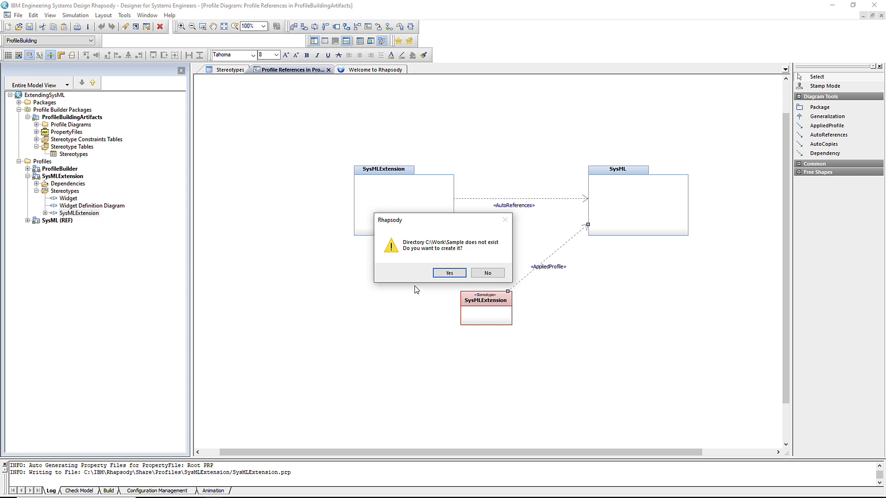
{"action": "left_click", "coordinate": [447, 275]}
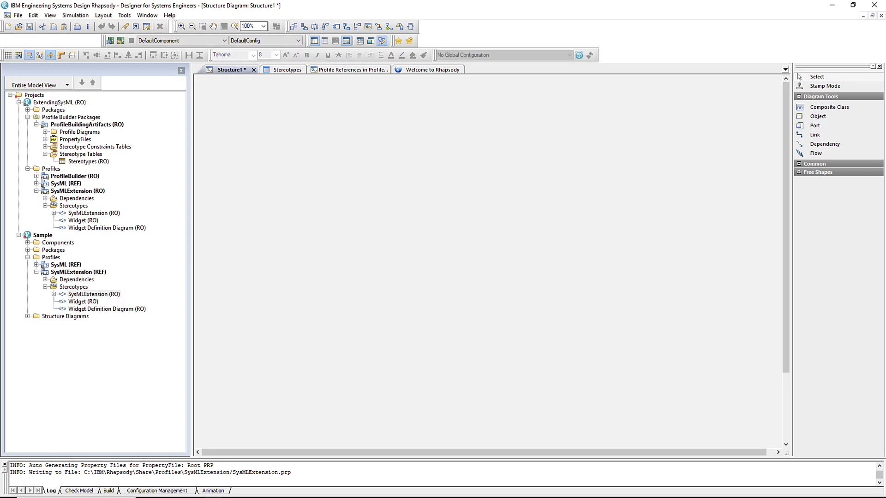
Inspect Sample's Add New > SysML items, then set ExtendingSysML as the active project again
{"action": "right_click", "coordinate": [44, 236]}
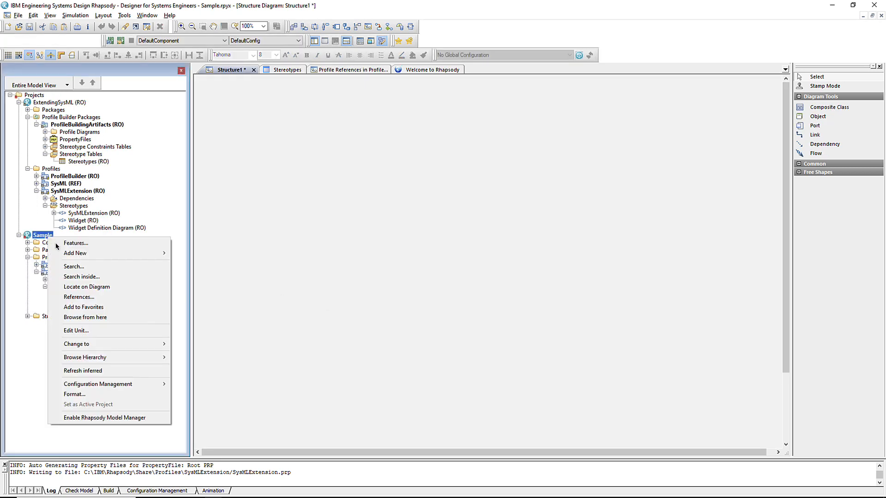
{"action": "mouse_move", "coordinate": [89, 255]}
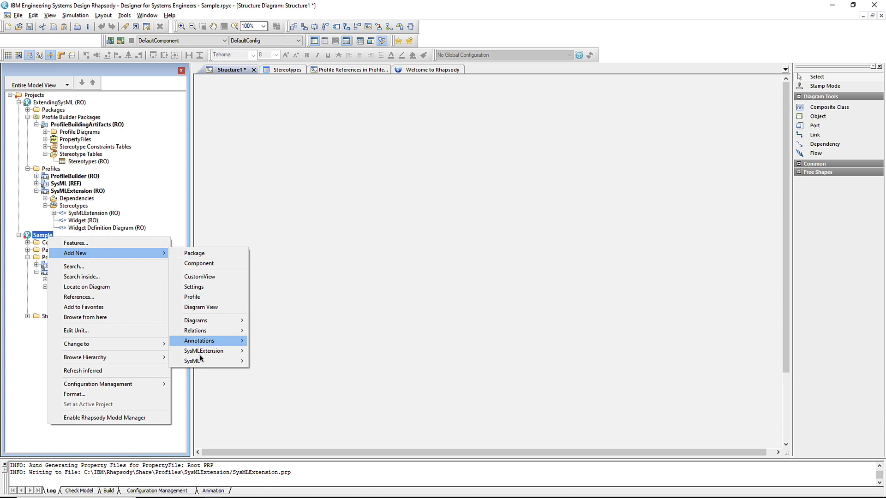
{"action": "mouse_move", "coordinate": [198, 365]}
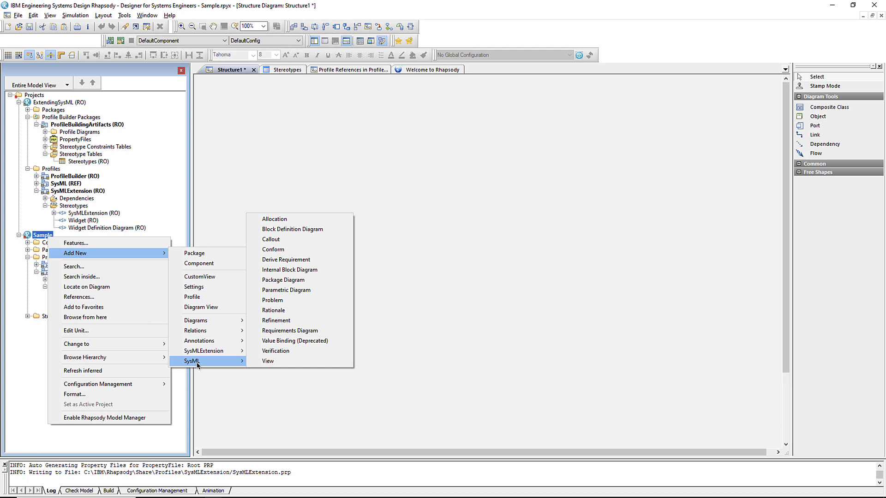
{"action": "left_click", "coordinate": [155, 153]}
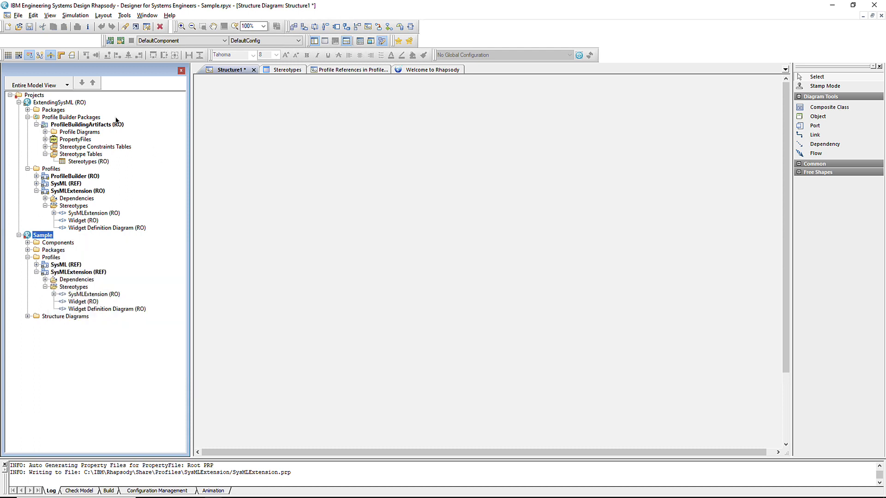
{"action": "right_click", "coordinate": [74, 103]}
{"action": "left_click", "coordinate": [130, 243]}
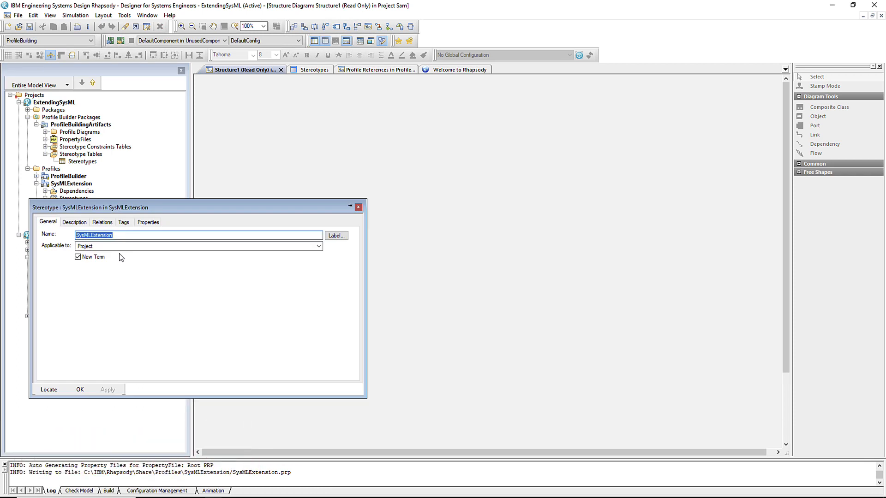
Set SysMLExtension's Menus property AddNewMenuStructure to 'My Stuff/Widget,My Stuff/Widget Definition Diagram'
{"action": "left_click", "coordinate": [148, 223]}
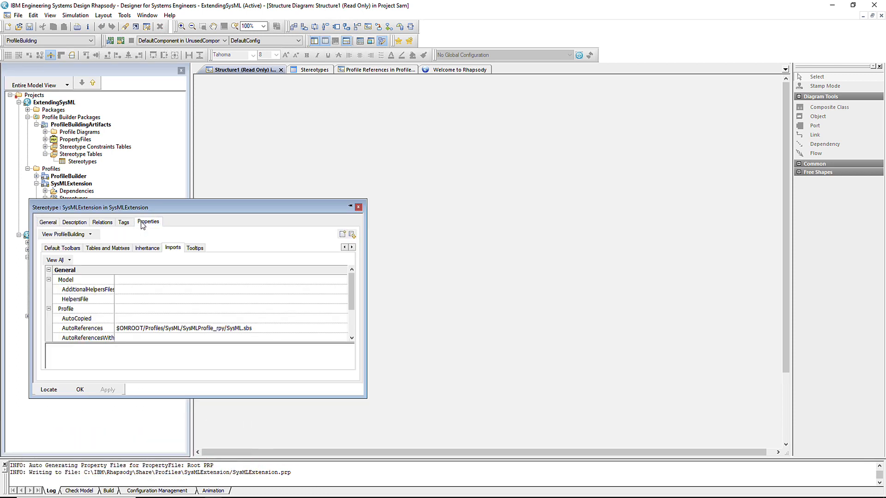
{"action": "left_click_drag", "start_coordinate": [102, 208], "coordinate": [322, 143]}
{"action": "left_click", "coordinate": [563, 181]}
{"action": "left_click", "coordinate": [563, 181]}
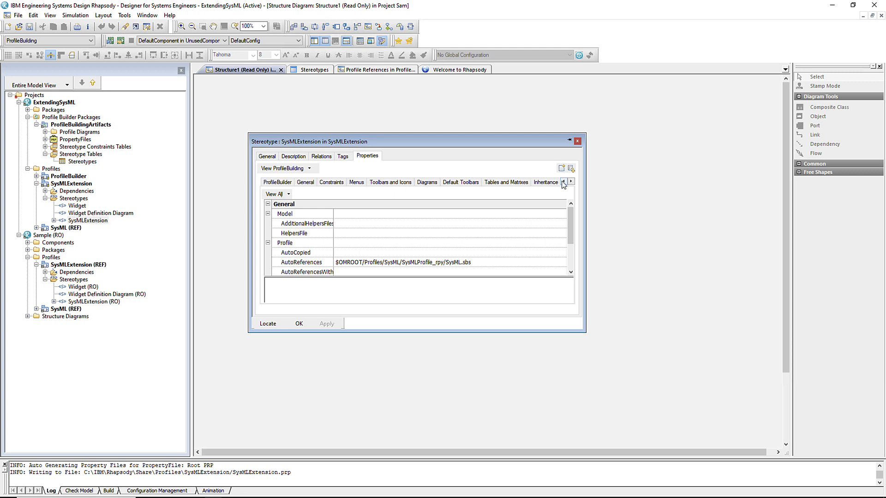
{"action": "left_click", "coordinate": [358, 184]}
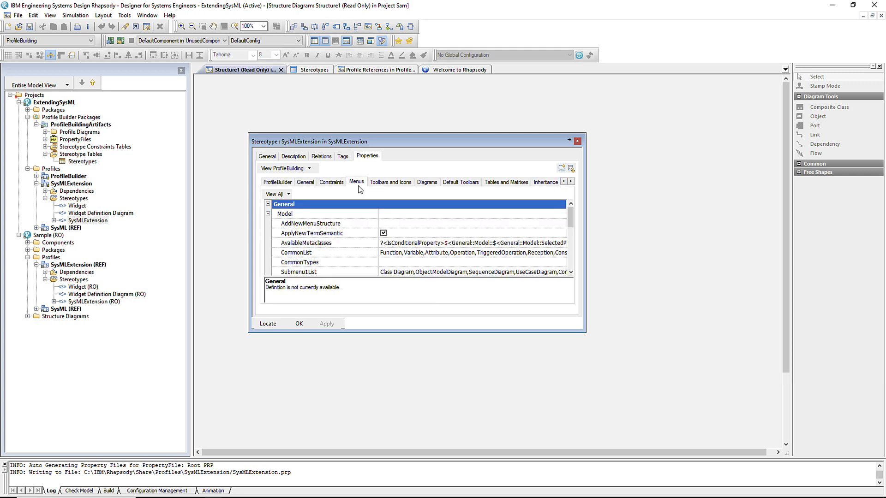
{"action": "left_click", "coordinate": [393, 224]}
{"action": "type", "text": "My Stuff/Widget,My Stuff/Widget Definition Diagram"}
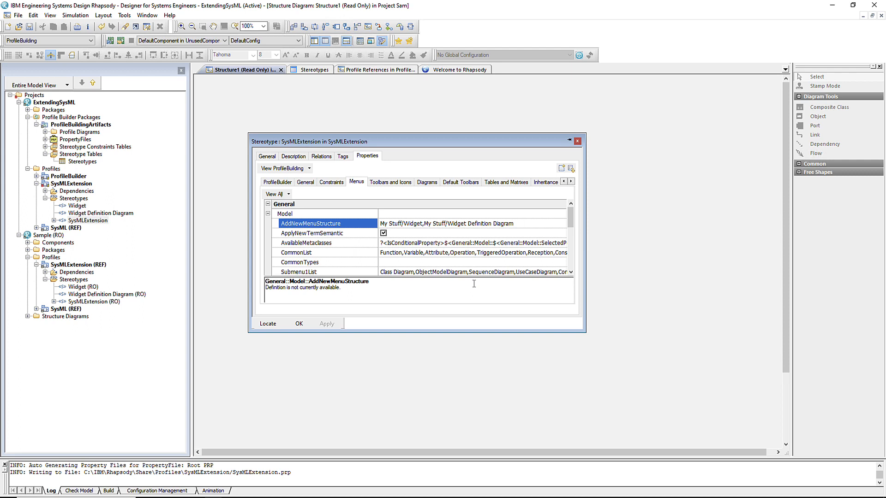
{"action": "left_click", "coordinate": [293, 325]}
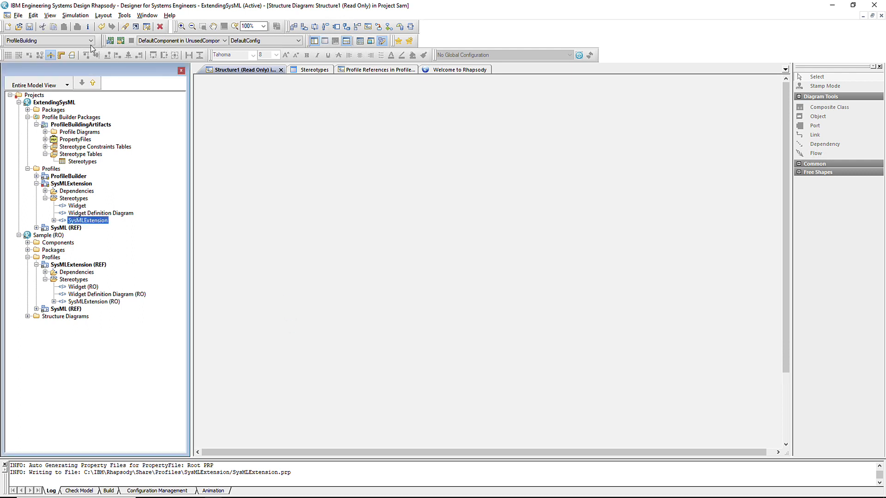
Save the profile changes and make Sample the active project
{"action": "left_click", "coordinate": [31, 26]}
{"action": "right_click", "coordinate": [56, 234]}
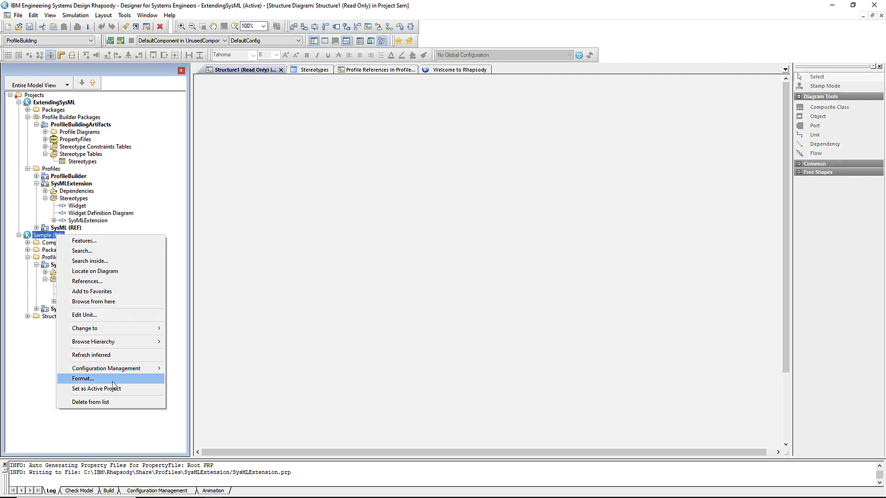
{"action": "left_click", "coordinate": [88, 390]}
Check that Sample's Add New menu now offers a My Stuff submenu
{"action": "right_click", "coordinate": [63, 236]}
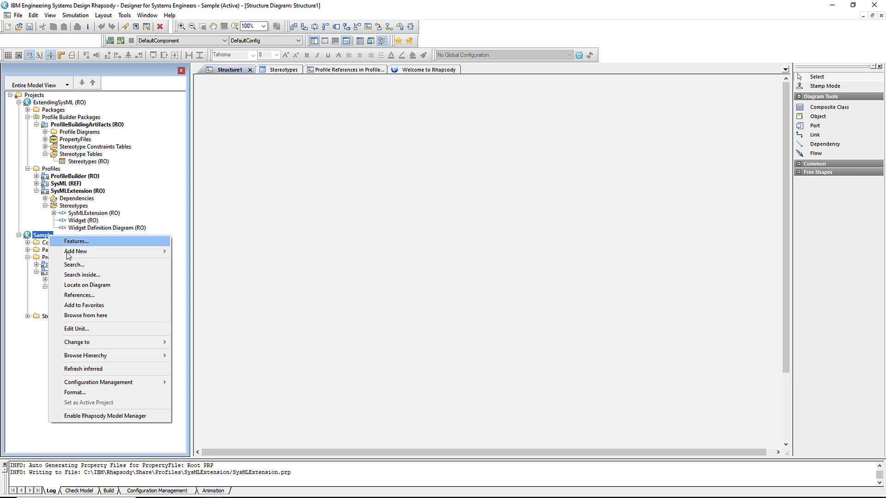
{"action": "mouse_move", "coordinate": [86, 257]}
{"action": "mouse_move", "coordinate": [201, 253]}
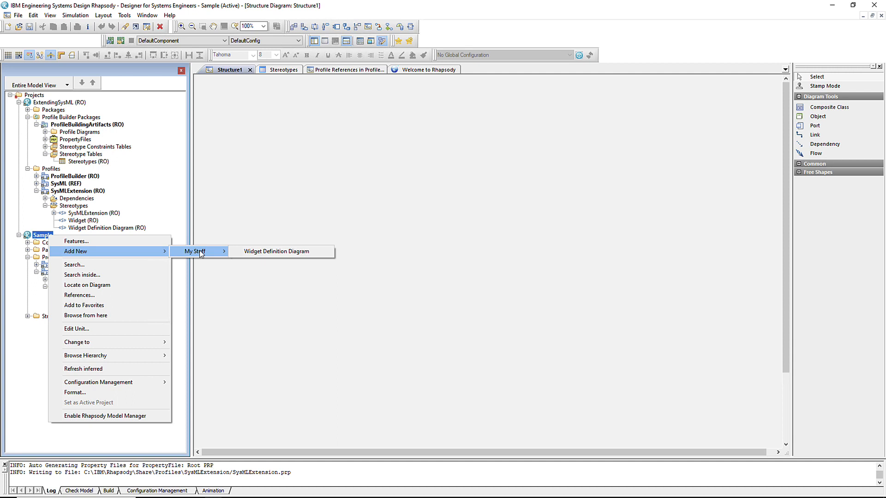
{"action": "left_click", "coordinate": [209, 271]}
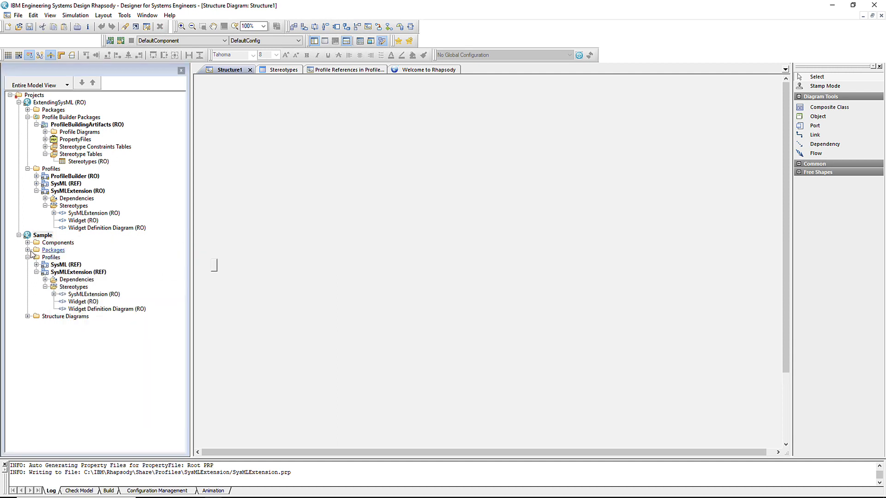
Expand Sample's Packages and confirm Default's Add New menu lists My Stuff alongside the SysML diagrams
{"action": "left_click", "coordinate": [27, 249]}
{"action": "right_click", "coordinate": [61, 258]}
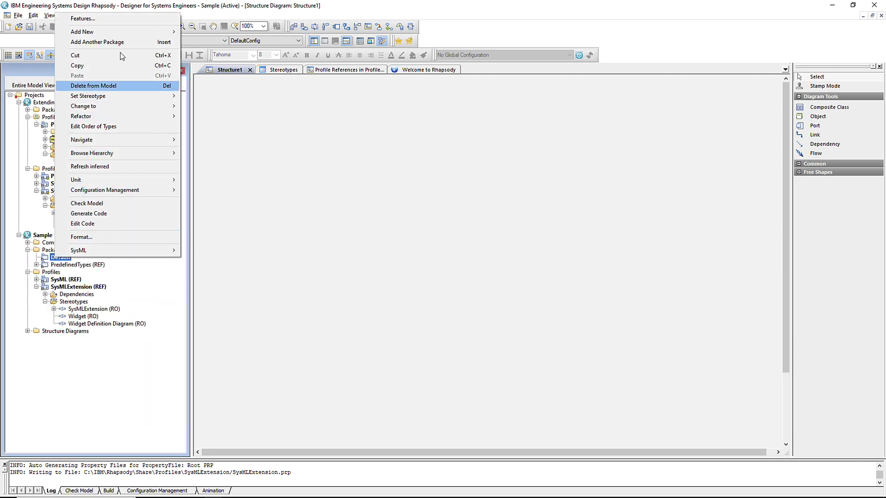
{"action": "mouse_move", "coordinate": [121, 37]}
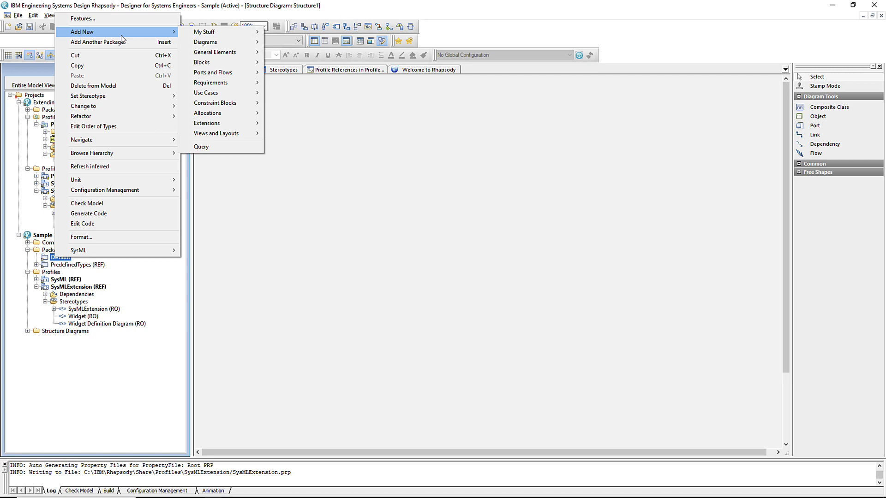
{"action": "mouse_move", "coordinate": [213, 36]}
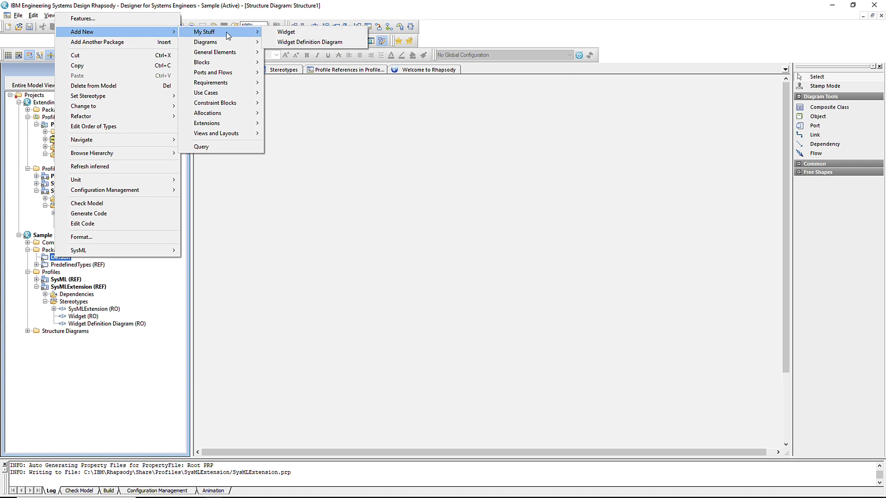
{"action": "mouse_move", "coordinate": [235, 46]}
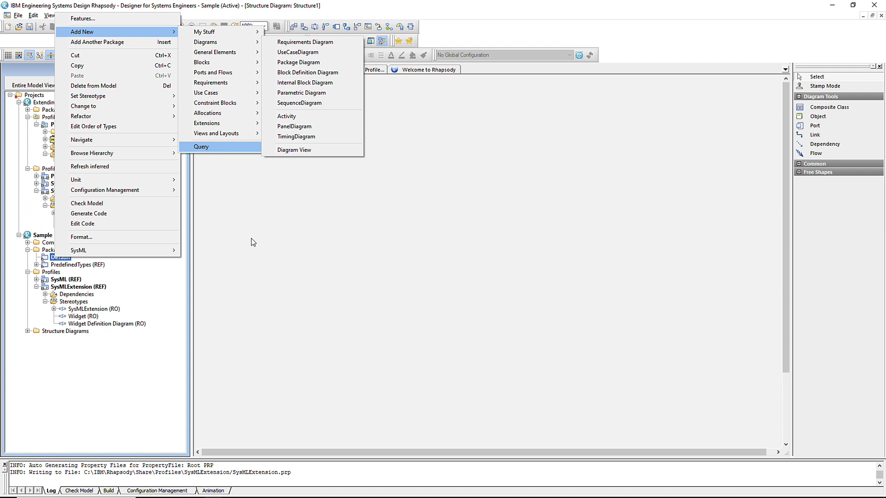
{"action": "left_click", "coordinate": [253, 242]}
{"action": "right_click", "coordinate": [74, 103]}
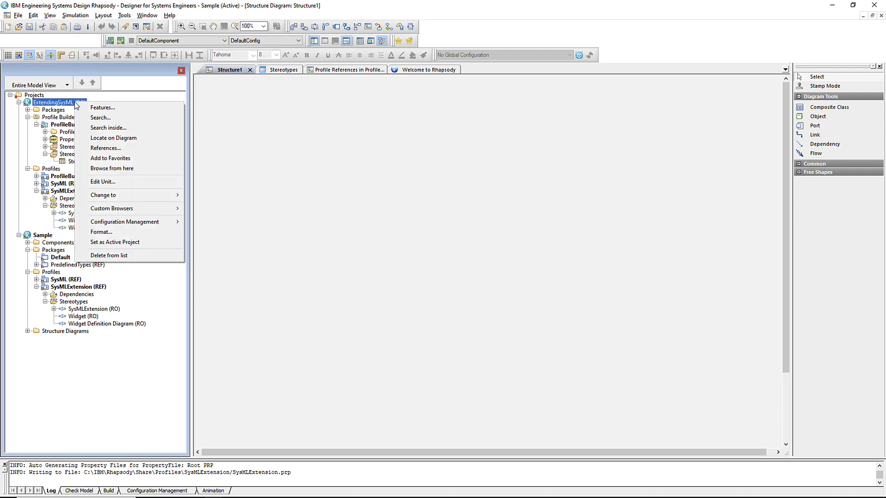
Reactivate ExtendingSysML and un-override SysMLExtension's AddNewMenuStructure property back to empty
{"action": "left_click", "coordinate": [115, 243]}
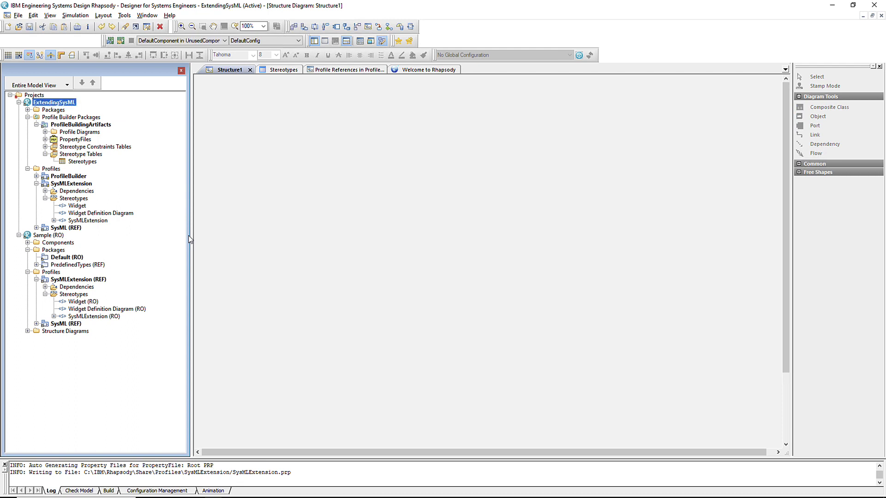
{"action": "double_click", "coordinate": [92, 222]}
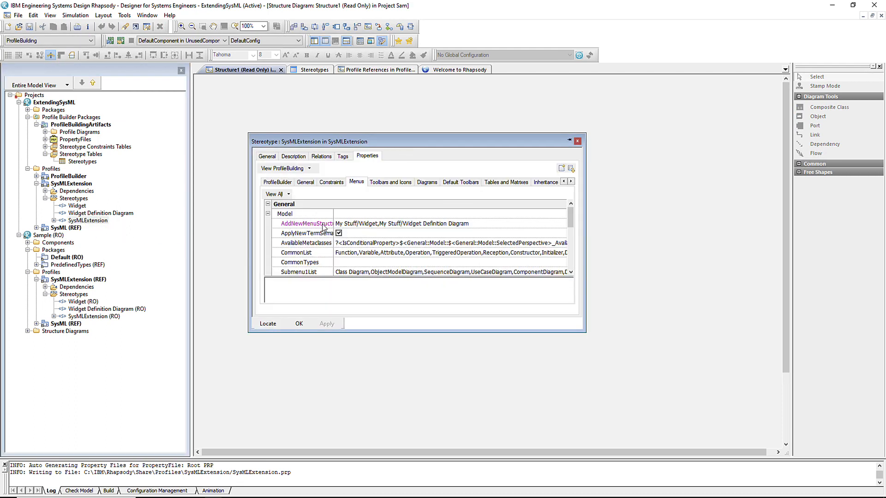
{"action": "right_click", "coordinate": [324, 224]}
{"action": "left_click", "coordinate": [333, 229]}
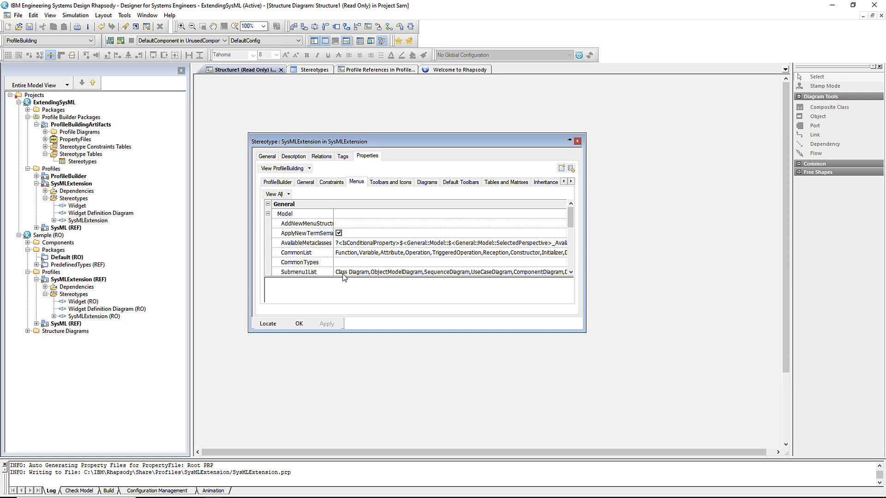
{"action": "left_click", "coordinate": [298, 324]}
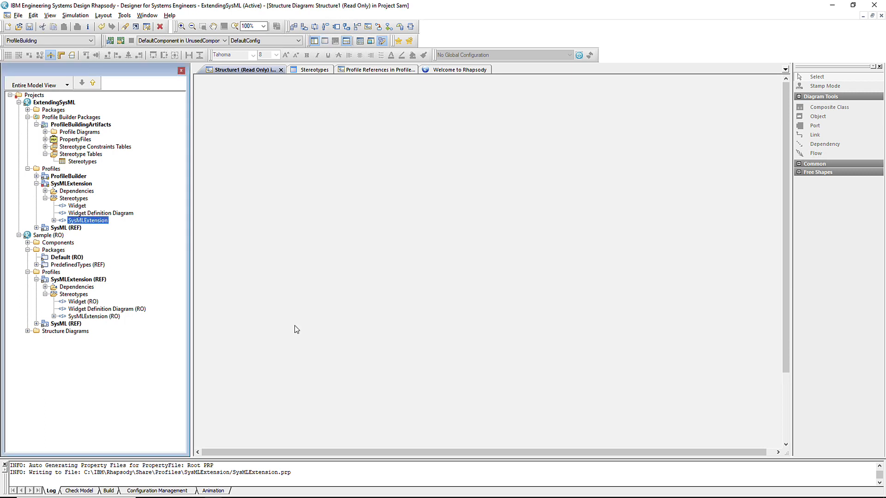
Place the SysML stereotype from SysML (REF) below the SysML package on the Profile References diagram
{"action": "left_click", "coordinate": [368, 70]}
{"action": "left_click", "coordinate": [18, 243]}
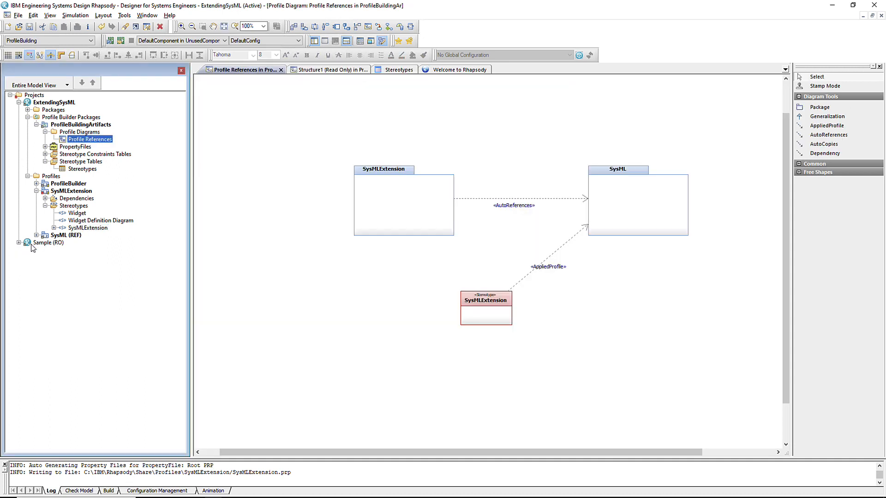
{"action": "left_click", "coordinate": [36, 236]}
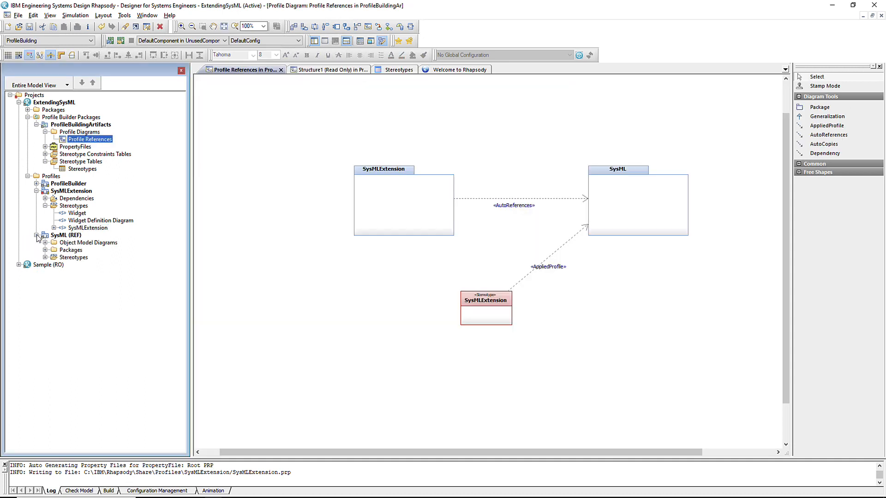
{"action": "left_click", "coordinate": [44, 257]}
{"action": "left_click_drag", "start_coordinate": [82, 265], "coordinate": [629, 310]}
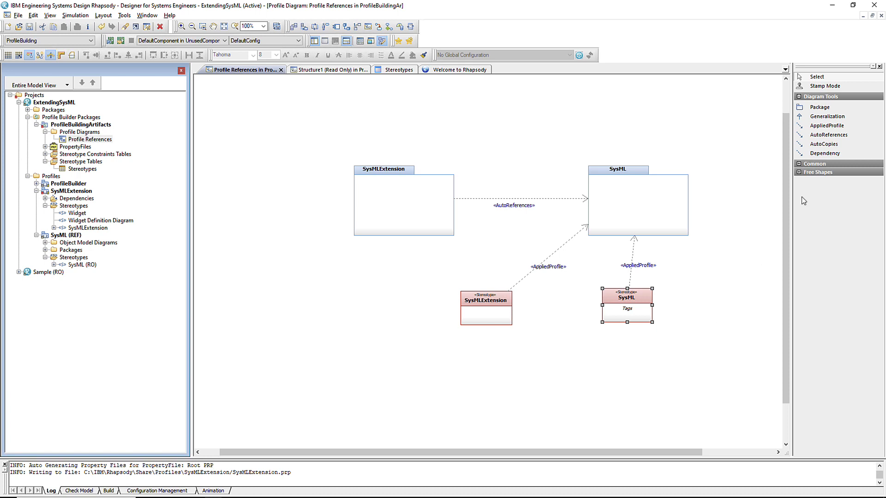
Draw a generalization from the SysMLExtension stereotype to the SysML stereotype
{"action": "left_click", "coordinate": [828, 116]}
{"action": "left_click", "coordinate": [513, 310]}
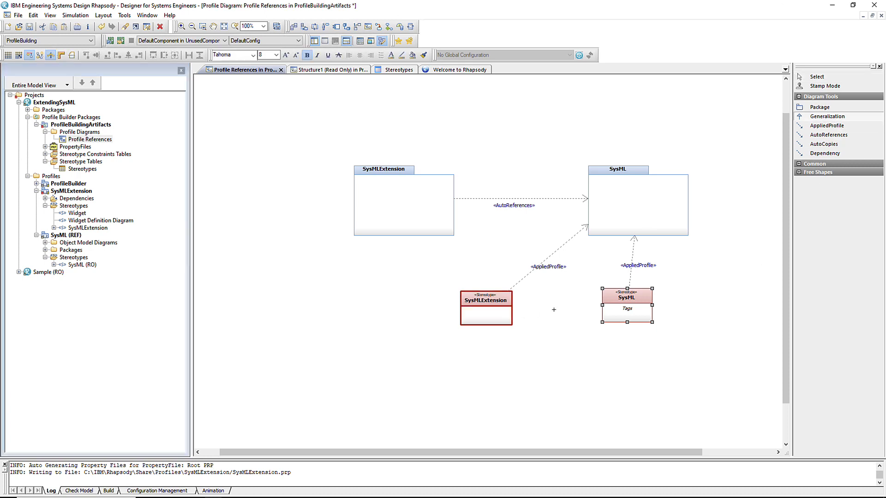
{"action": "left_click", "coordinate": [623, 305]}
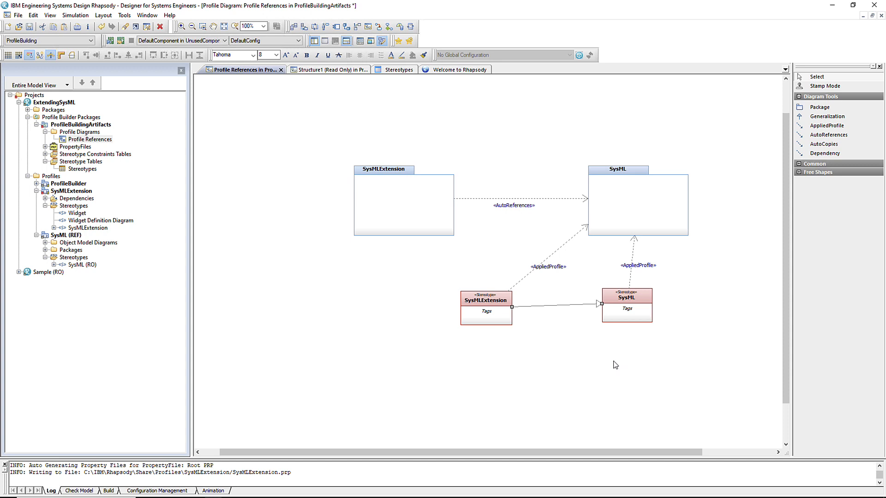
Add a subject named General under the Root PRP property file
{"action": "double_click", "coordinate": [51, 148]}
{"action": "right_click", "coordinate": [81, 156]}
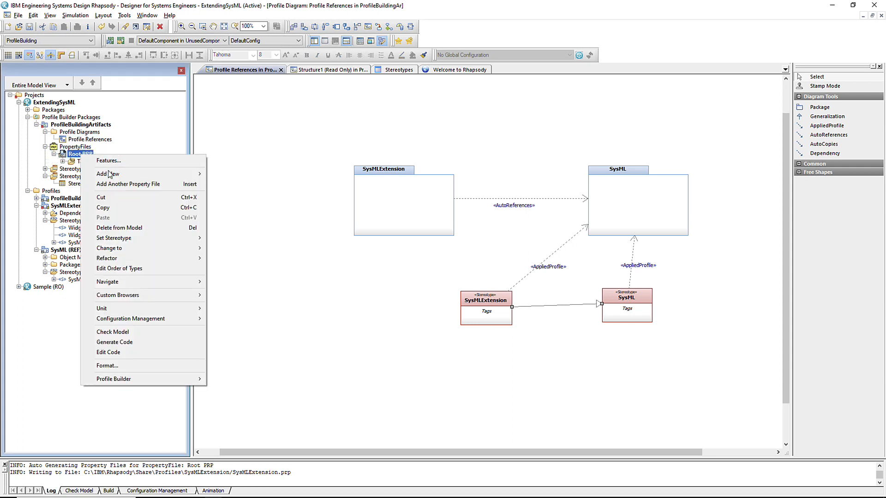
{"action": "mouse_move", "coordinate": [110, 176]}
{"action": "left_click", "coordinate": [229, 197]}
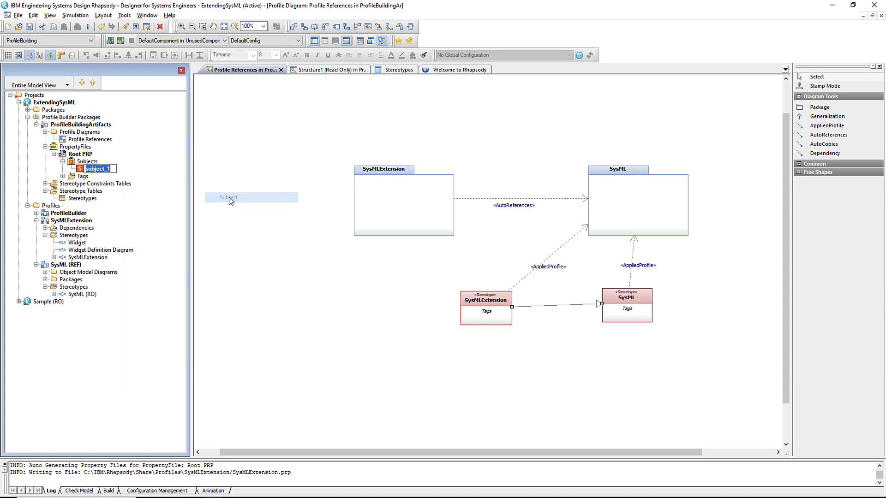
{"action": "type", "text": "General"}
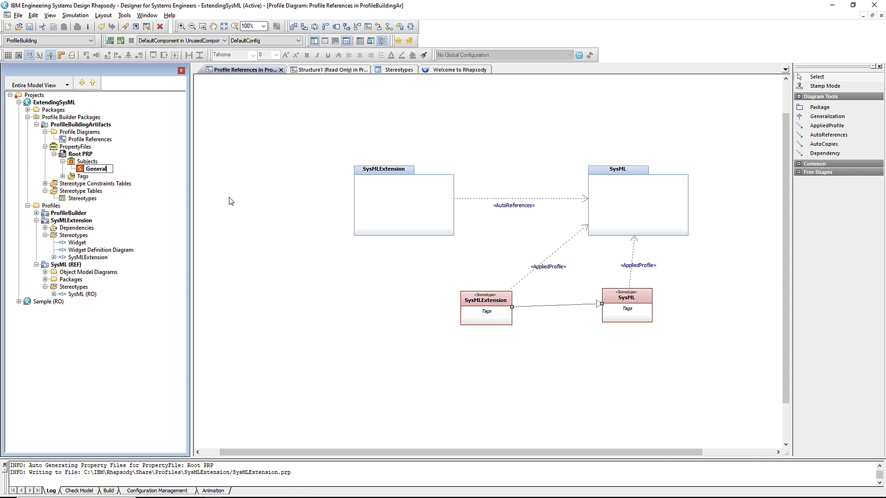
{"action": "key", "text": "Return"}
Add a metaclass named Model under the General subject
{"action": "right_click", "coordinate": [106, 170]}
{"action": "mouse_move", "coordinate": [129, 190]}
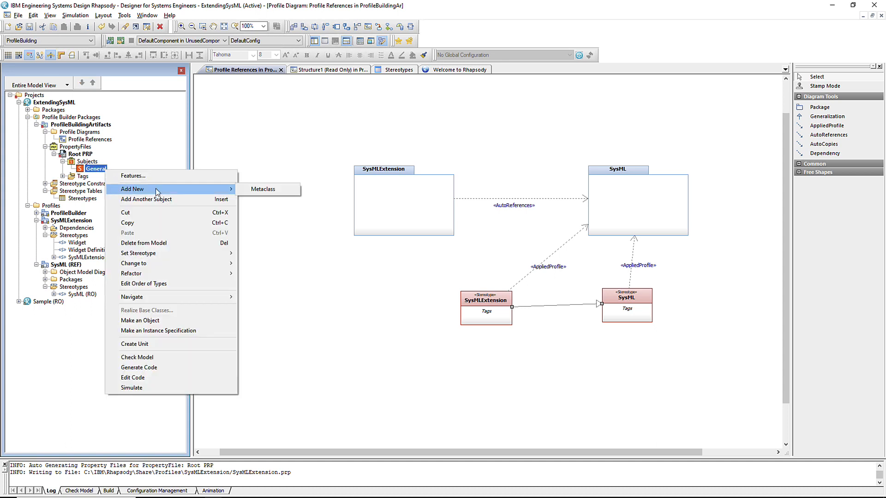
{"action": "left_click", "coordinate": [278, 192]}
{"action": "type", "text": "Model"}
{"action": "key", "text": "Return"}
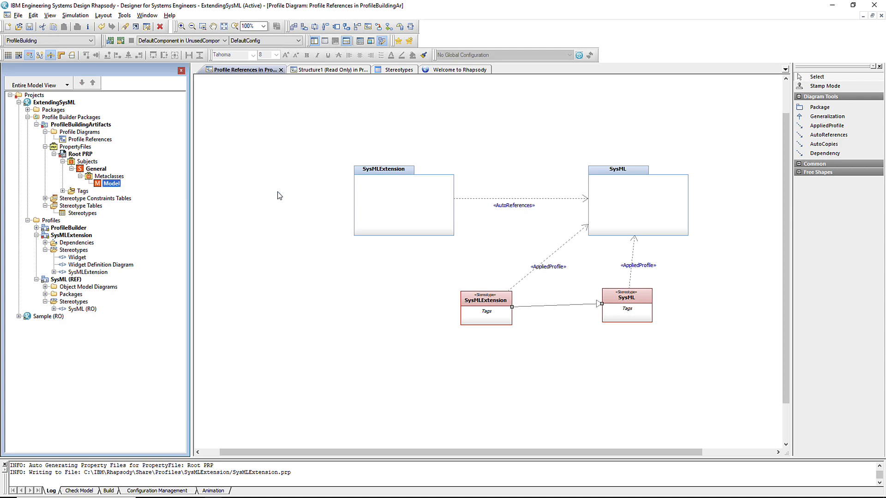
Add a multi-line property SelectedPerspectiveConfiguration to the Model metaclass
{"action": "right_click", "coordinate": [109, 183]}
{"action": "mouse_move", "coordinate": [135, 203]}
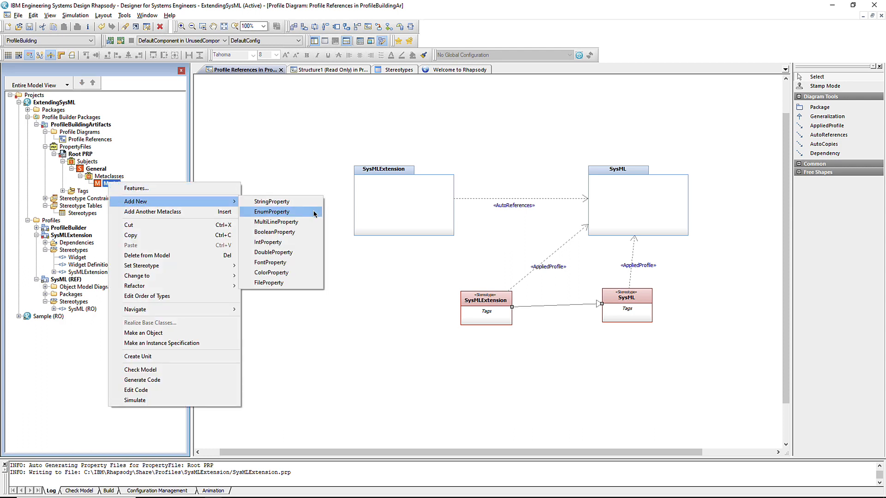
{"action": "left_click", "coordinate": [296, 223]}
{"action": "key", "text": "ctrl+v"}
{"action": "key", "text": "Return"}
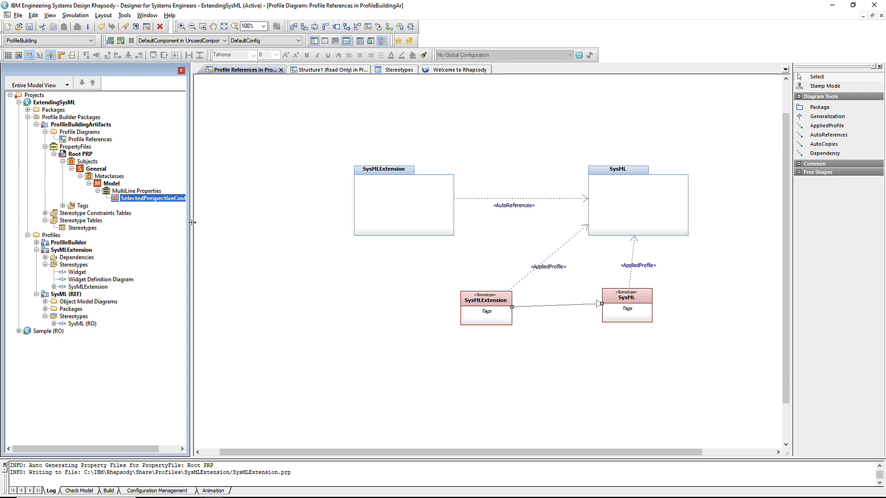
{"action": "left_click_drag", "start_coordinate": [190, 222], "coordinate": [234, 219]}
Set the SelectedPerspectiveConfiguration property's value tag to MyMenu
{"action": "double_click", "coordinate": [167, 199]}
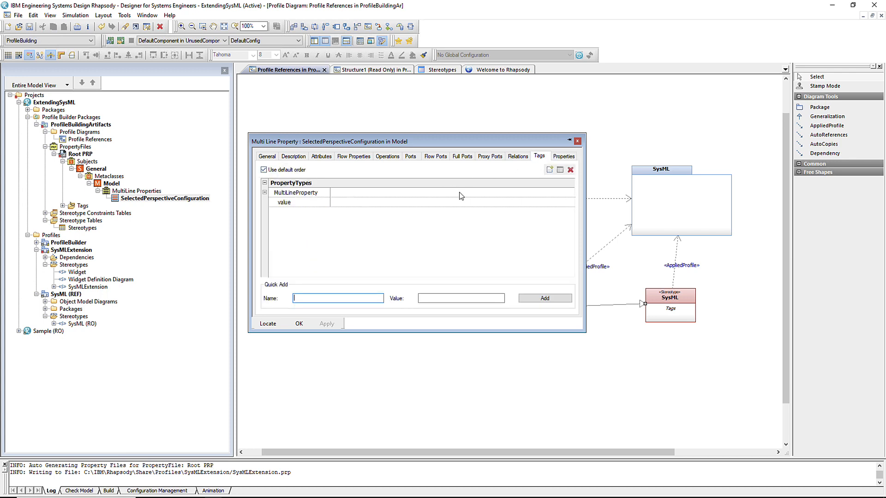
{"action": "left_click", "coordinate": [540, 157]}
{"action": "left_click", "coordinate": [373, 202]}
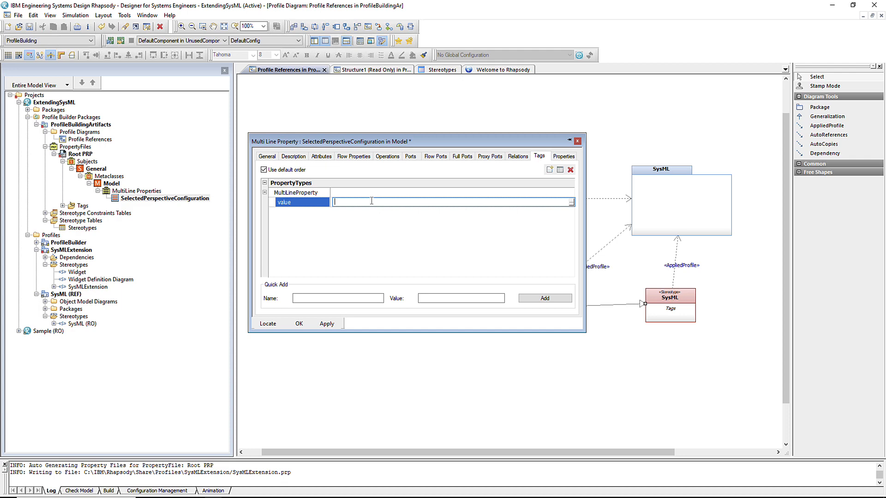
{"action": "type", "text": "MyMenu"}
{"action": "key", "text": "Return"}
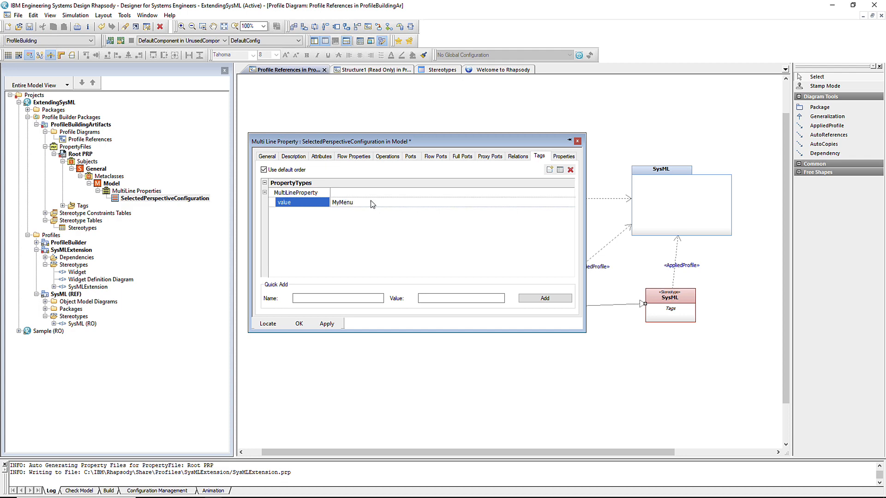
Add another multi-line property to Model named MyMenu_AddNewMenuStructure
{"action": "right_click", "coordinate": [147, 191]}
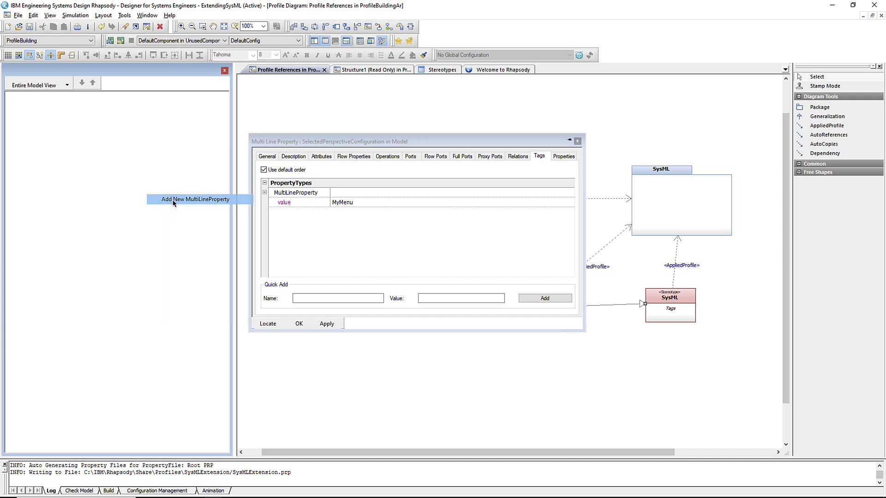
{"action": "left_click", "coordinate": [173, 200]}
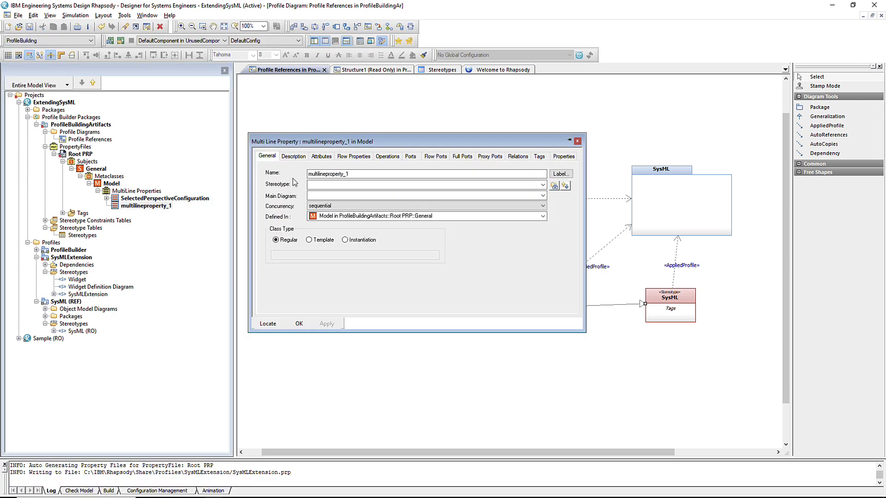
{"action": "type", "text": "MyMenu_AddNewMenuStructure"}
{"action": "left_click", "coordinate": [326, 324]}
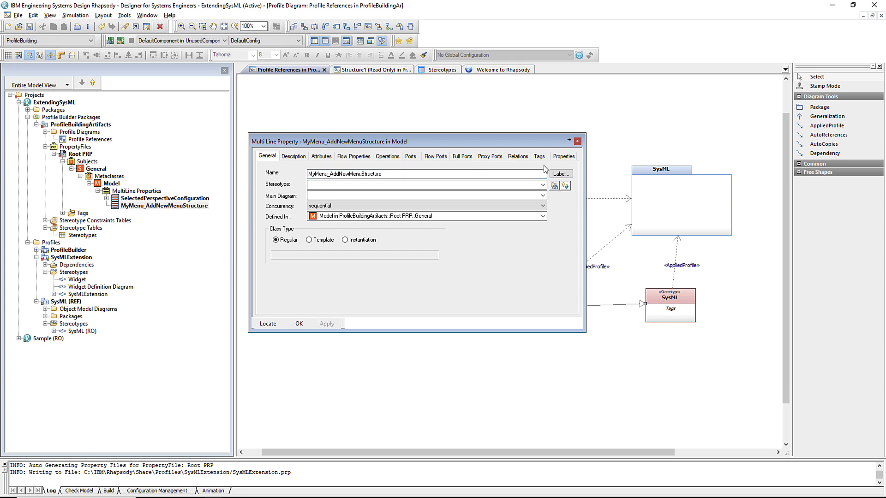
Give it the value 'SysML Stuff/Block Definition Diagram,My Stuff/Widget Definition Diagram' and save
{"action": "left_click", "coordinate": [540, 157]}
{"action": "left_click", "coordinate": [336, 202]}
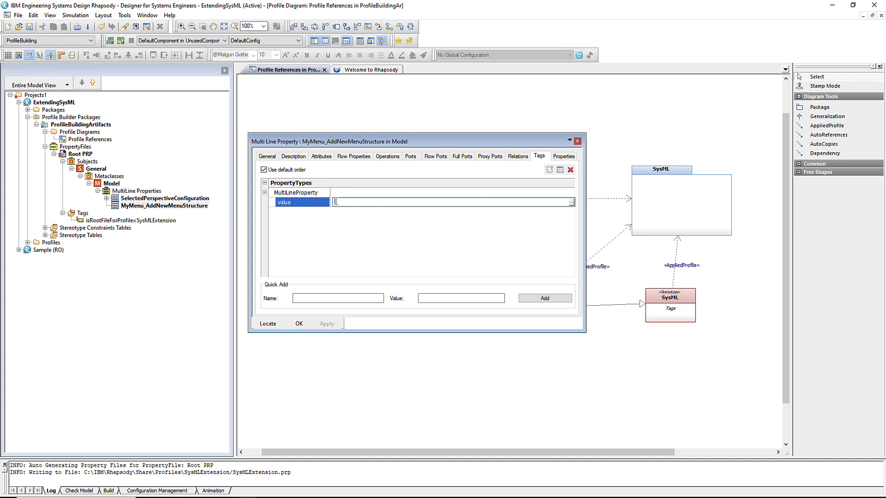
{"action": "type", "text": "SysML Stuff/Block Definition Diagram,My Stuff/Widget Definition Diagram"}
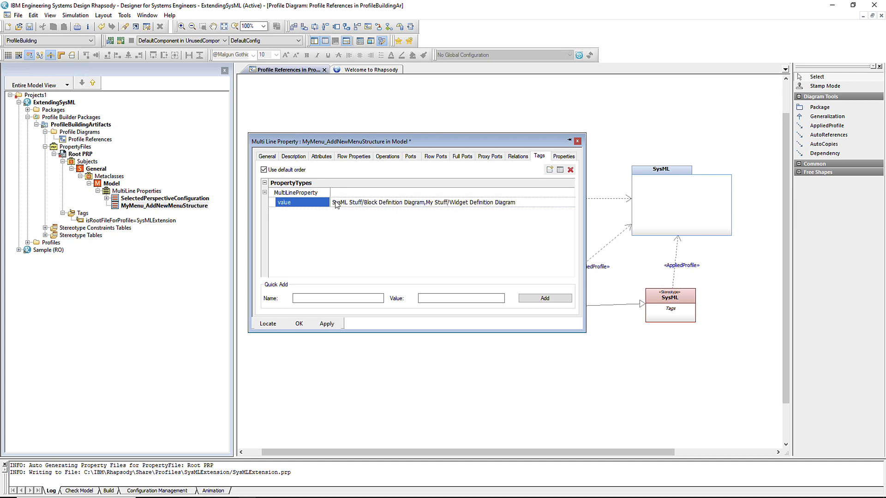
{"action": "left_click", "coordinate": [299, 324]}
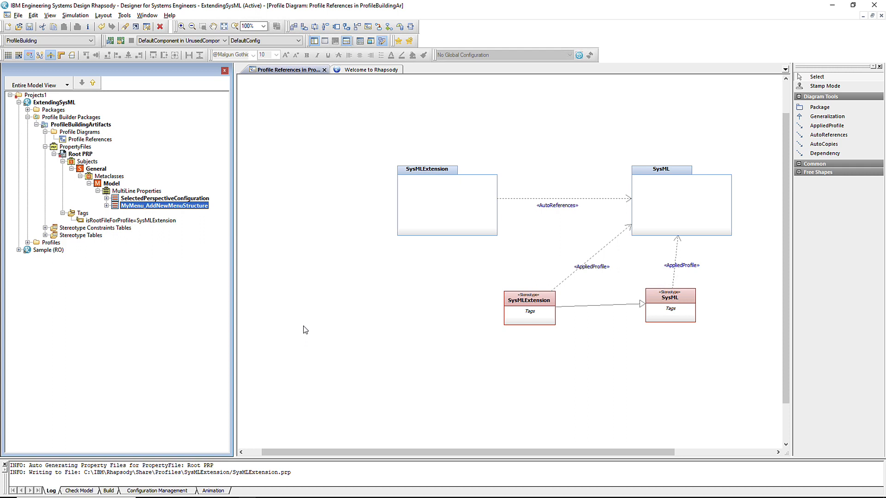
{"action": "left_click", "coordinate": [28, 27]}
Make Sample the active project and preview the Default package's Add New submenu
{"action": "right_click", "coordinate": [46, 250]}
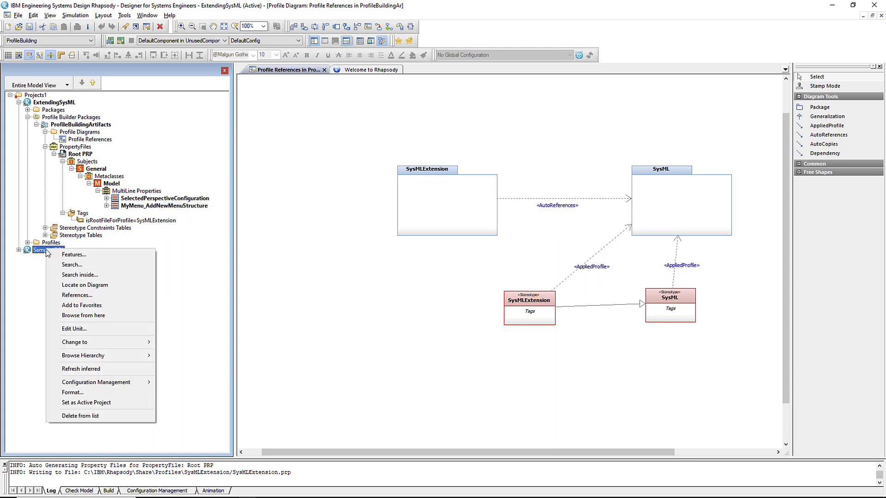
{"action": "left_click", "coordinate": [121, 403]}
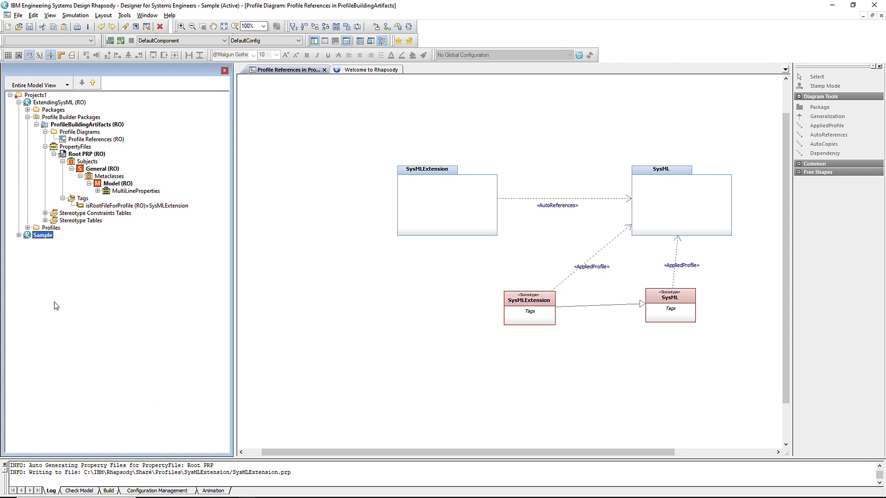
{"action": "left_click", "coordinate": [19, 235]}
{"action": "left_click", "coordinate": [28, 250]}
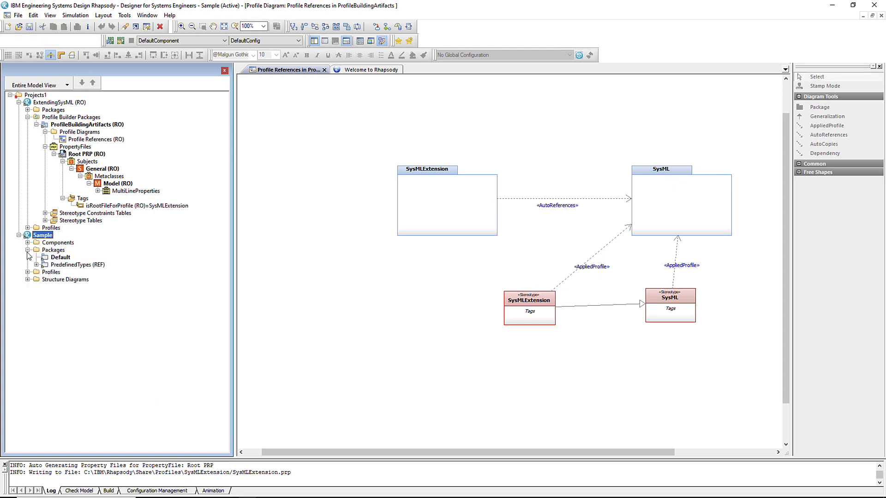
{"action": "right_click", "coordinate": [52, 258]}
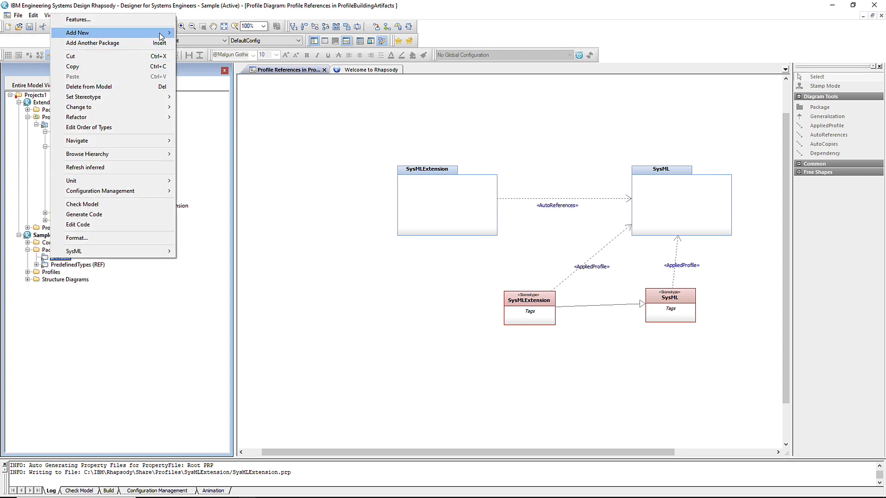
{"action": "mouse_move", "coordinate": [162, 33]}
{"action": "mouse_move", "coordinate": [206, 37]}
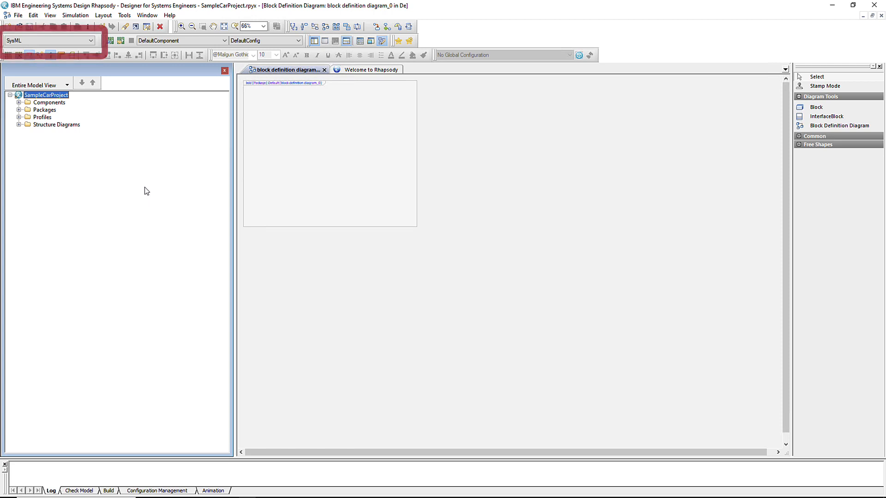
Check Default's Add New choices under the SysML perspective
{"action": "left_click", "coordinate": [18, 110]}
{"action": "right_click", "coordinate": [57, 119]}
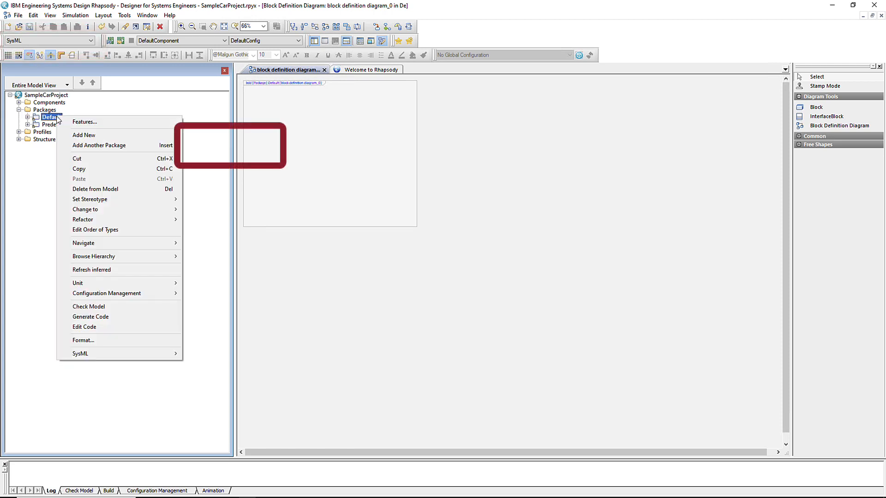
{"action": "mouse_move", "coordinate": [81, 137]}
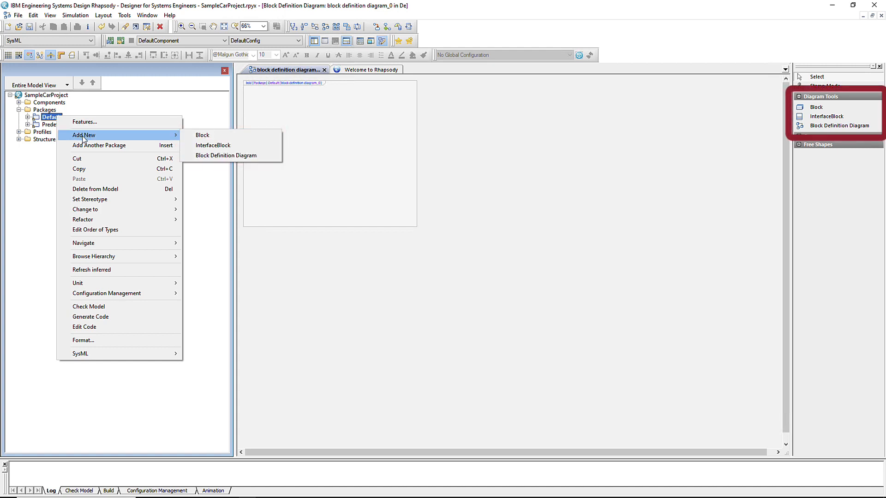
Switch the perspective to Car and recheck Default's Add New choices
{"action": "left_click", "coordinate": [46, 39]}
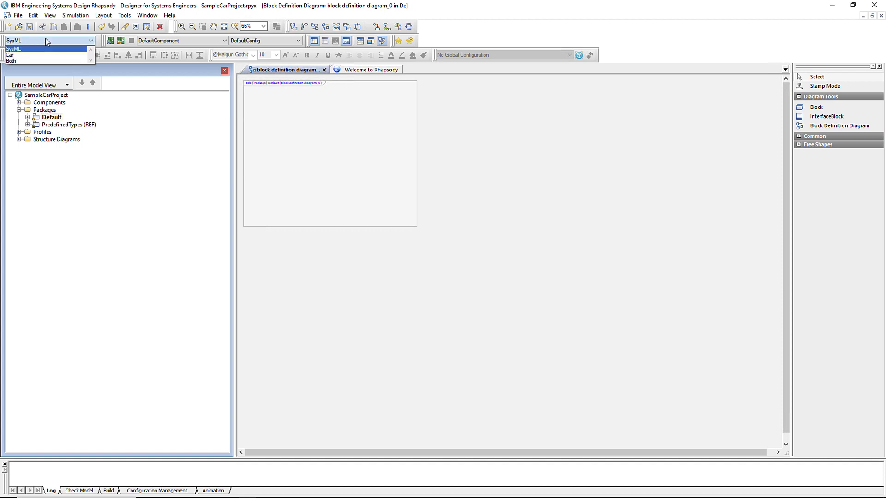
{"action": "left_click", "coordinate": [10, 55]}
{"action": "left_click", "coordinate": [52, 117]}
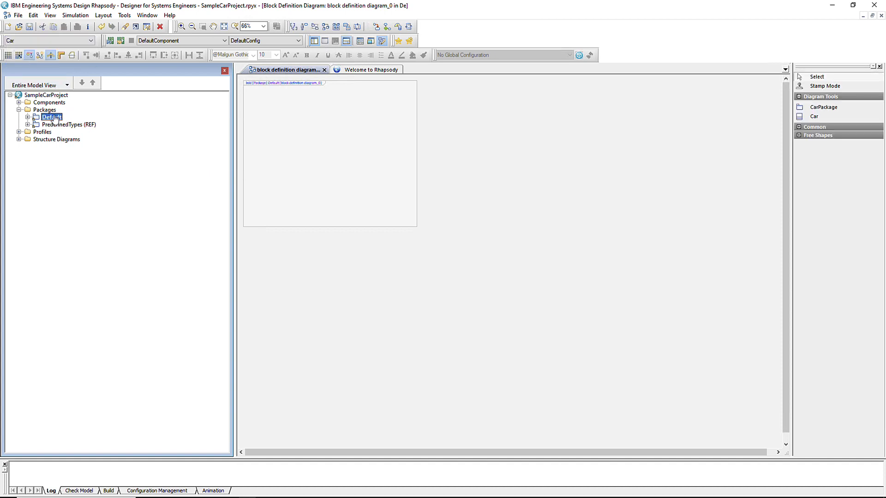
{"action": "right_click", "coordinate": [54, 117]}
{"action": "mouse_move", "coordinate": [76, 134]}
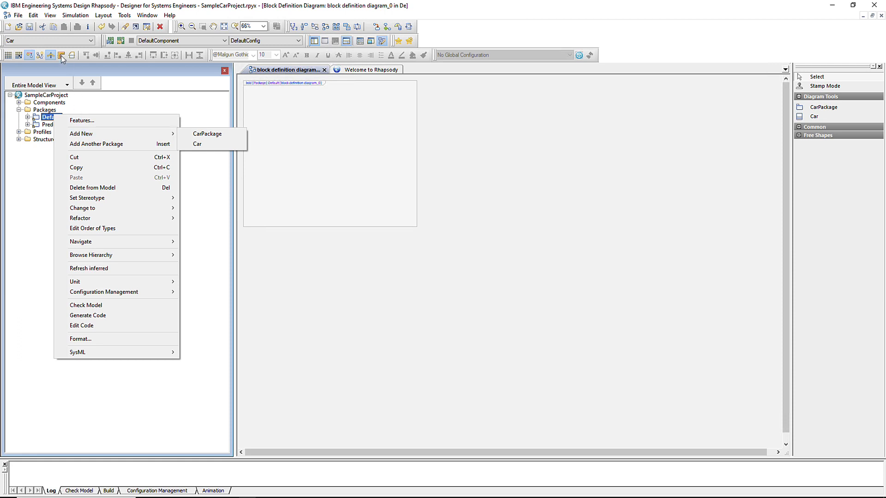
Switch the perspective to Both and recheck Default's Add New choices
{"action": "left_click", "coordinate": [43, 40]}
{"action": "left_click", "coordinate": [15, 60]}
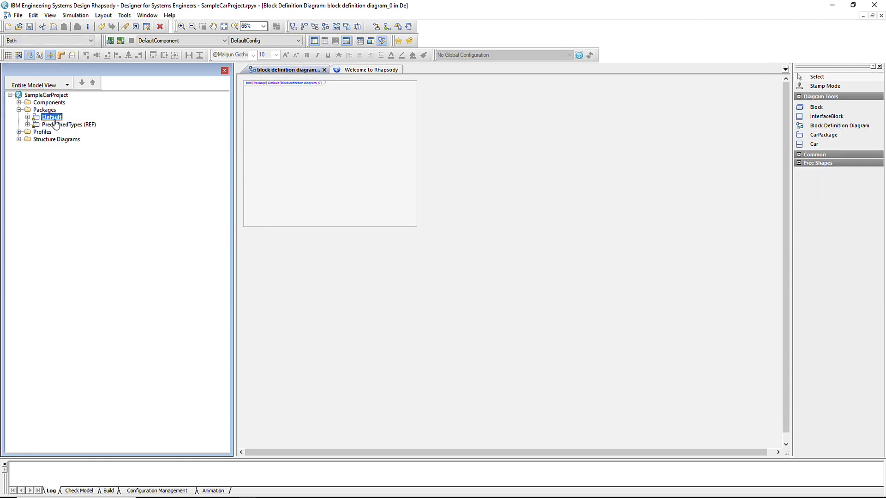
{"action": "right_click", "coordinate": [54, 117]}
{"action": "mouse_move", "coordinate": [74, 137]}
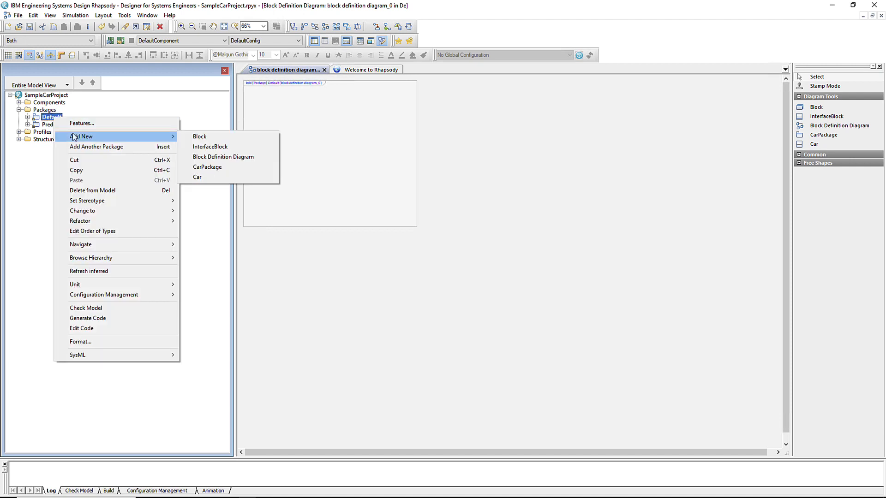